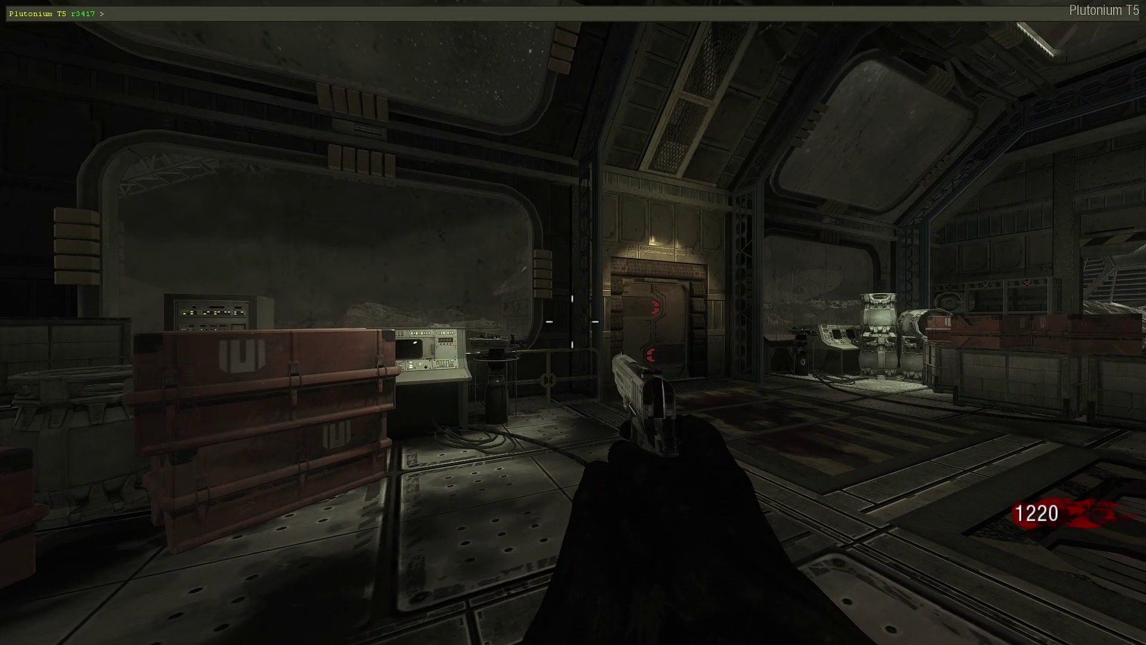
key(w)
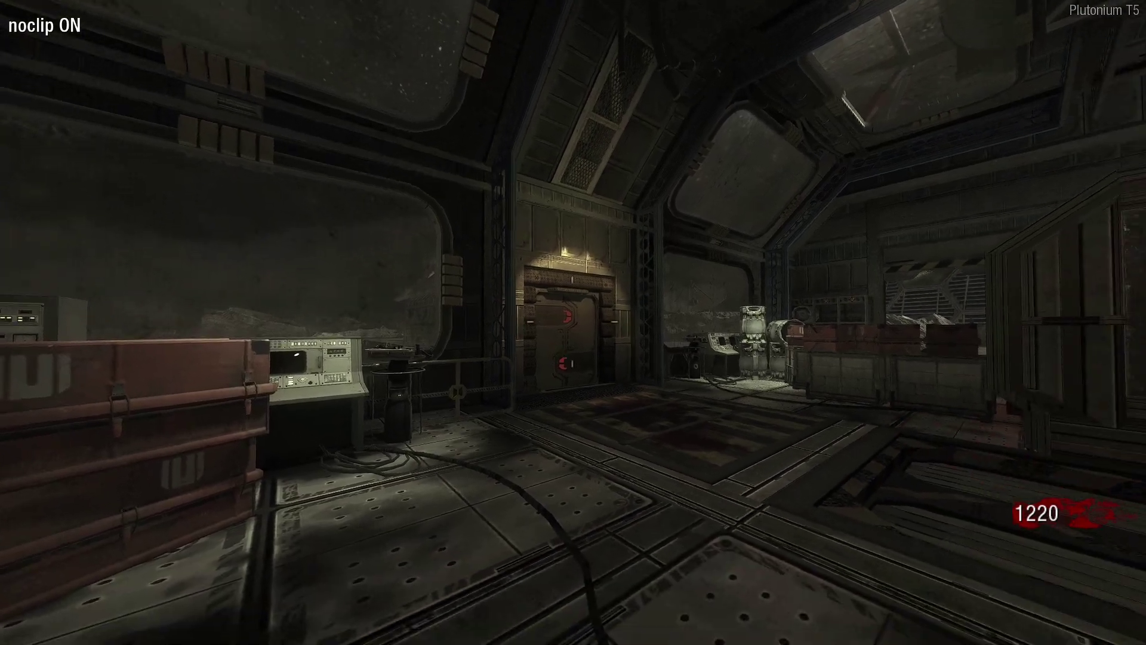
key(s)
key(w)
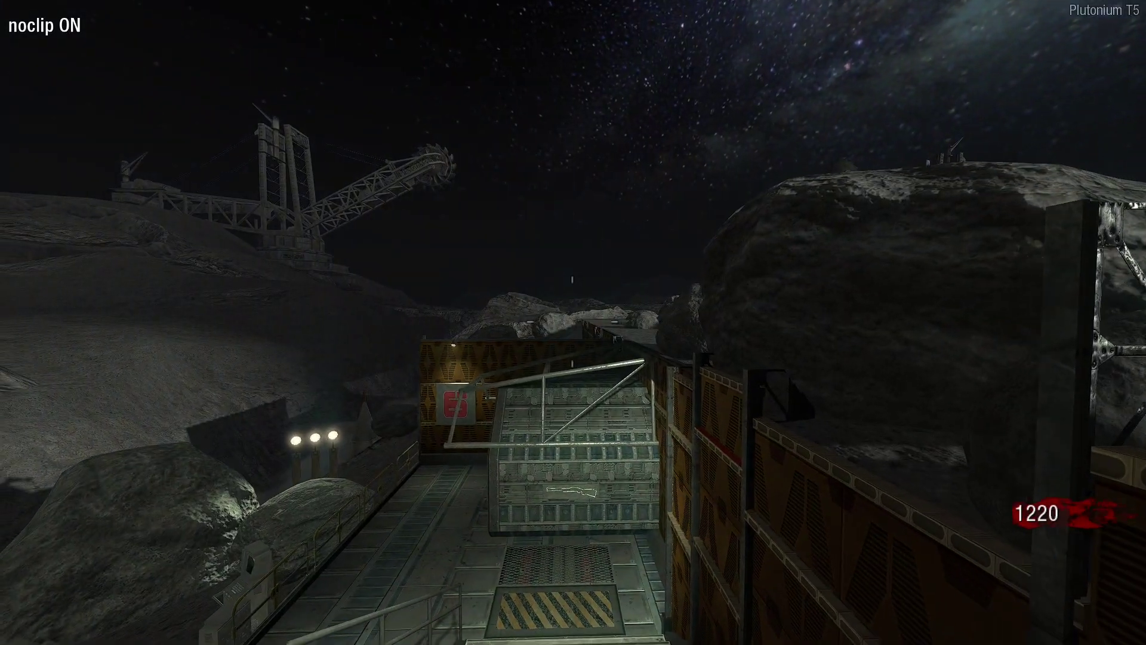
key(w)
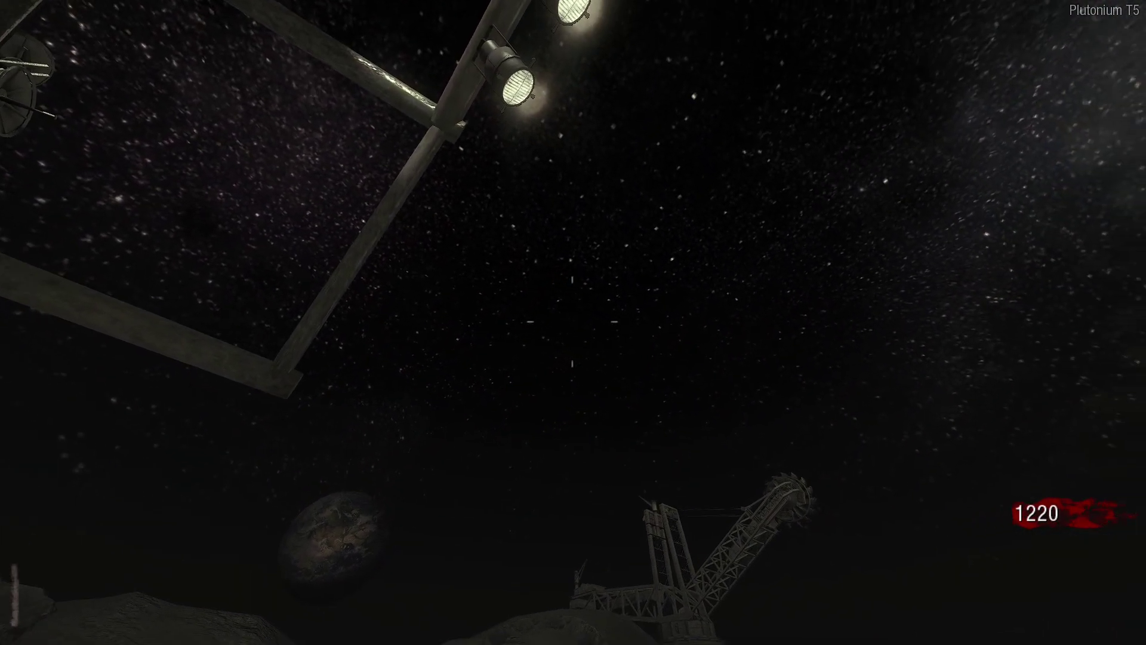
key(w)
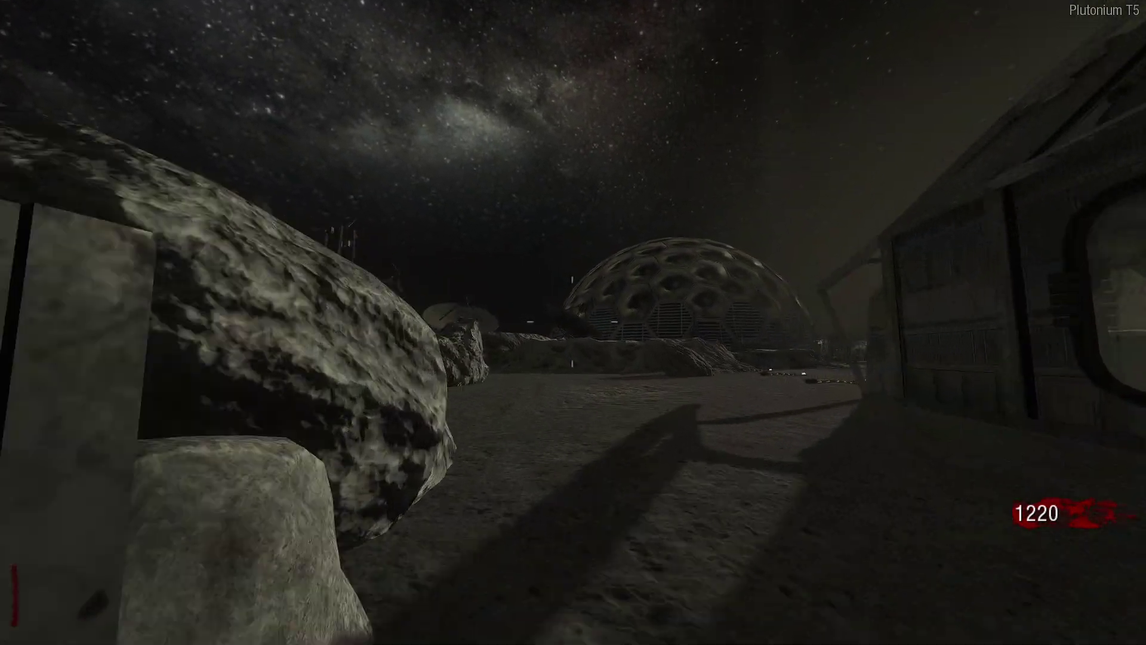
key(w)
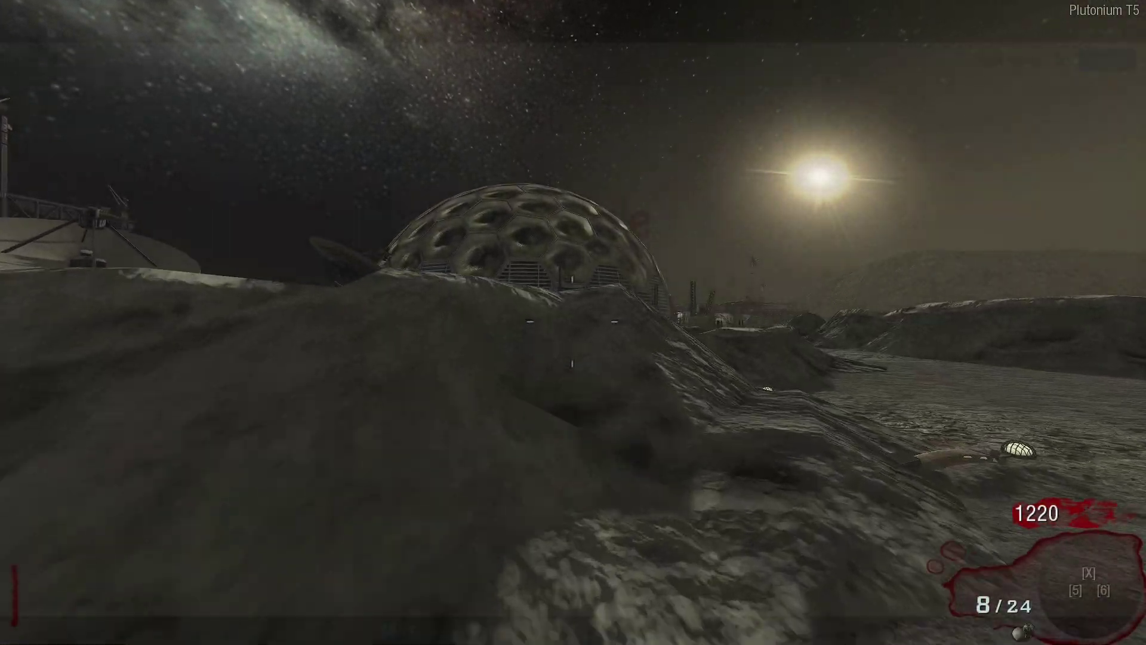
key(w)
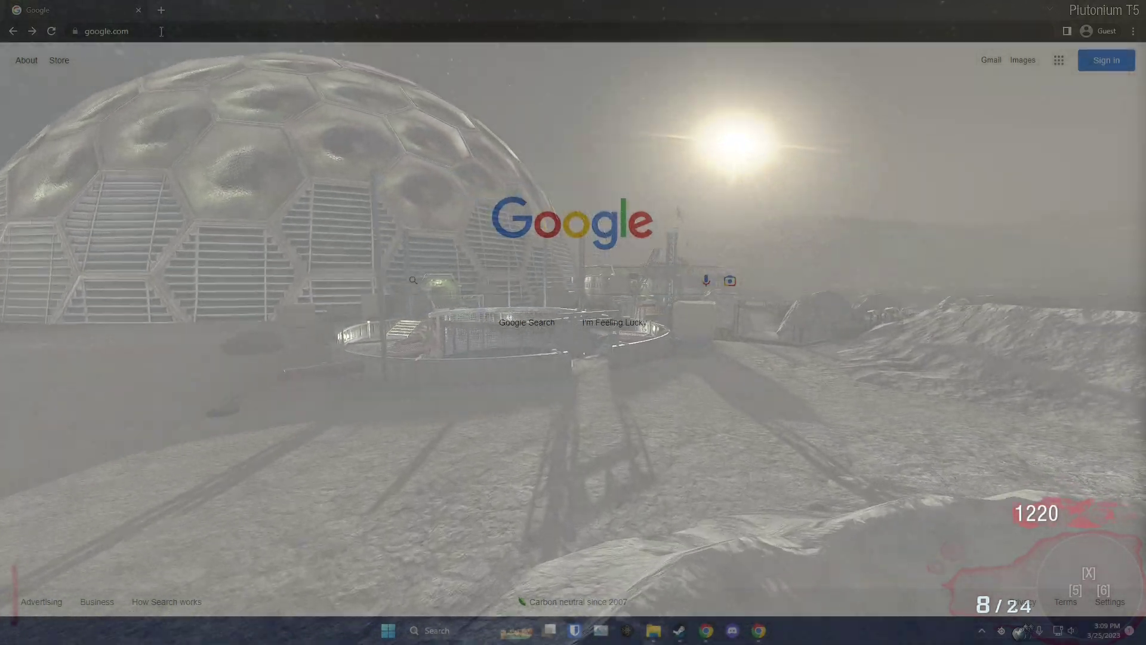
click(161, 31)
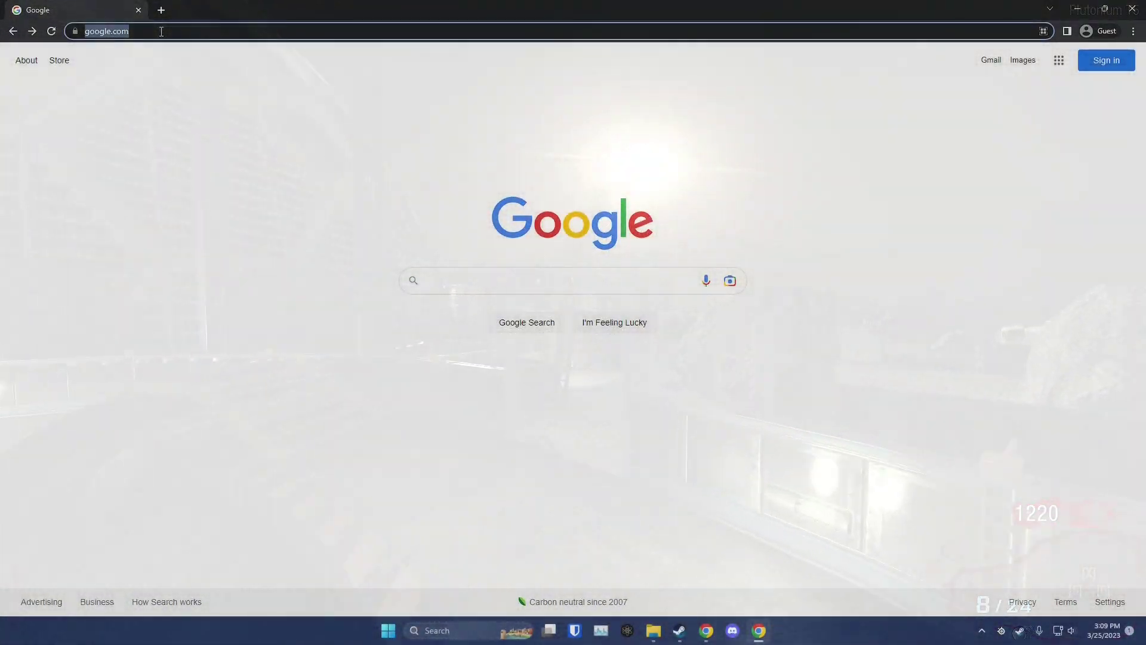
text(https://plutonium.pw/docs/install/)
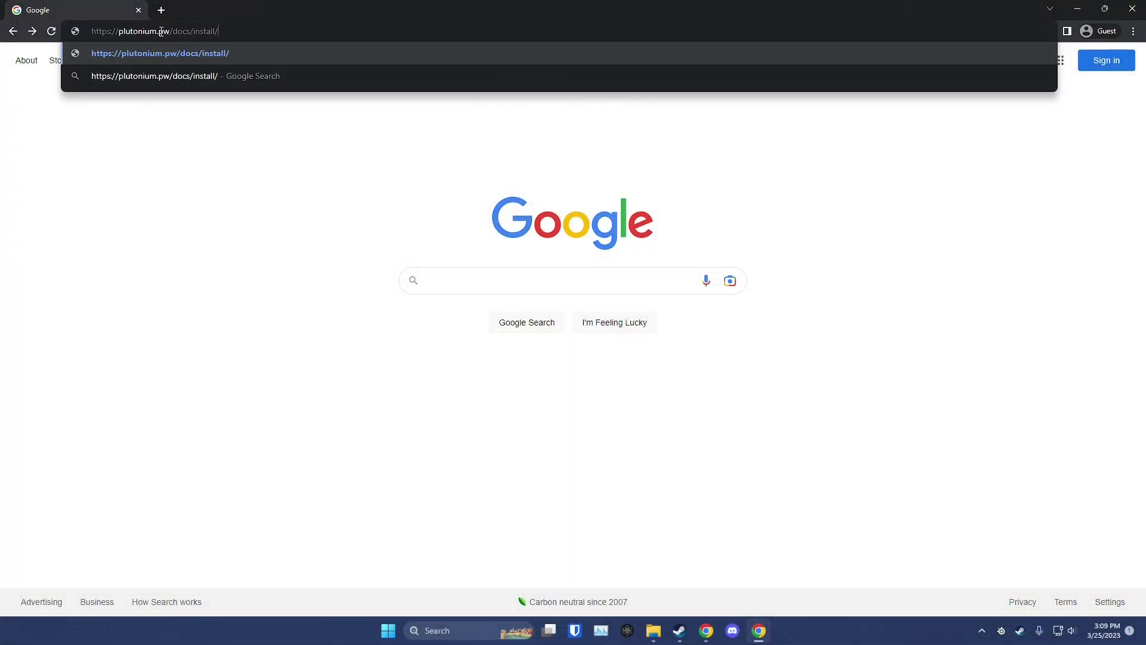
key(Return)
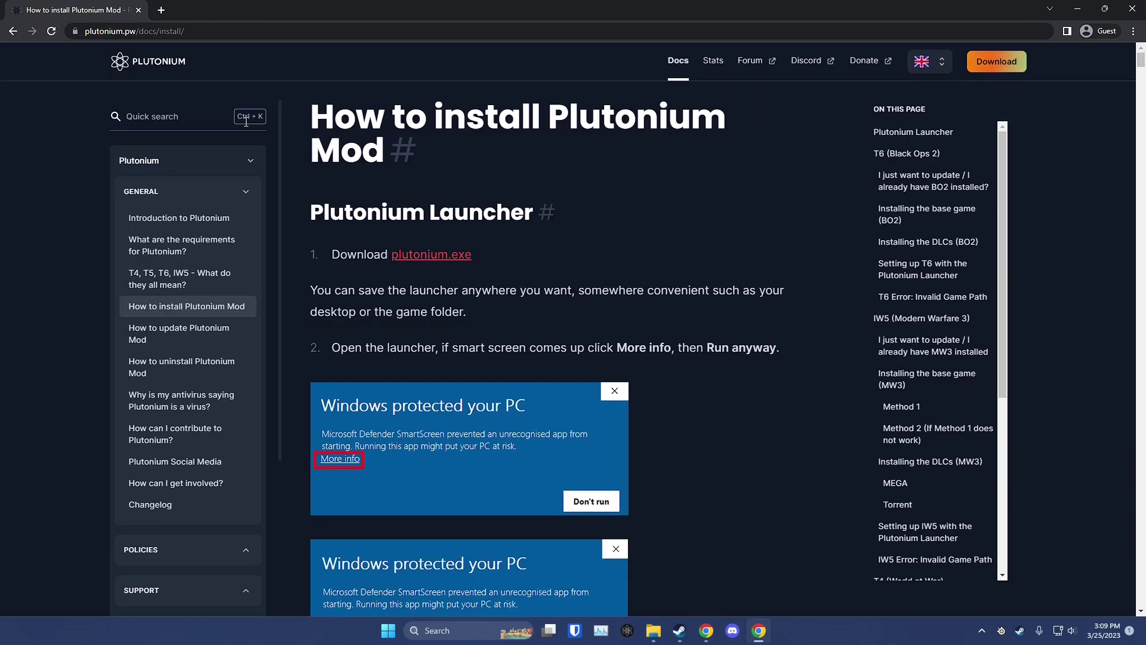
click(435, 266)
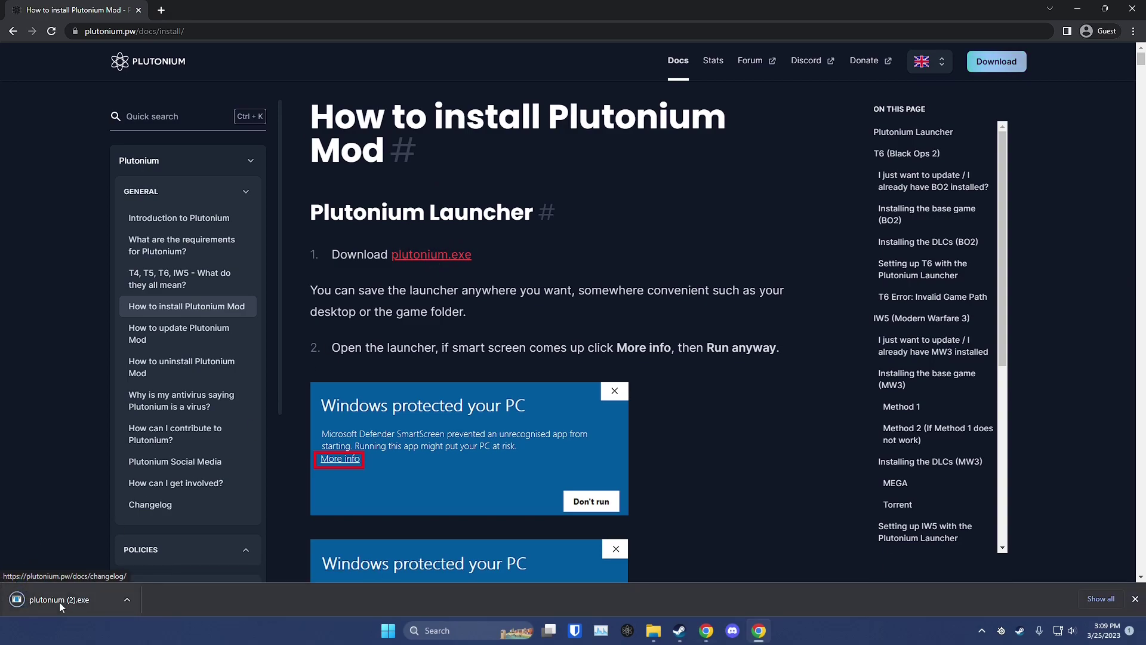
click(57, 603)
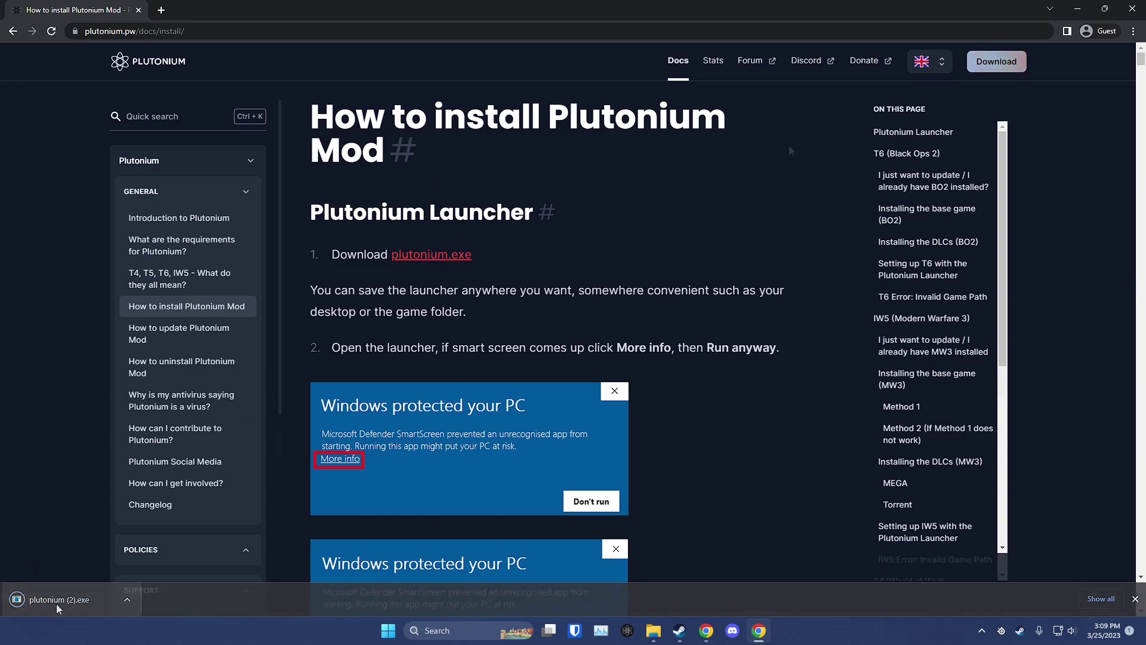
Step: Open the Plutonium forum and go to its account registration form
click(754, 67)
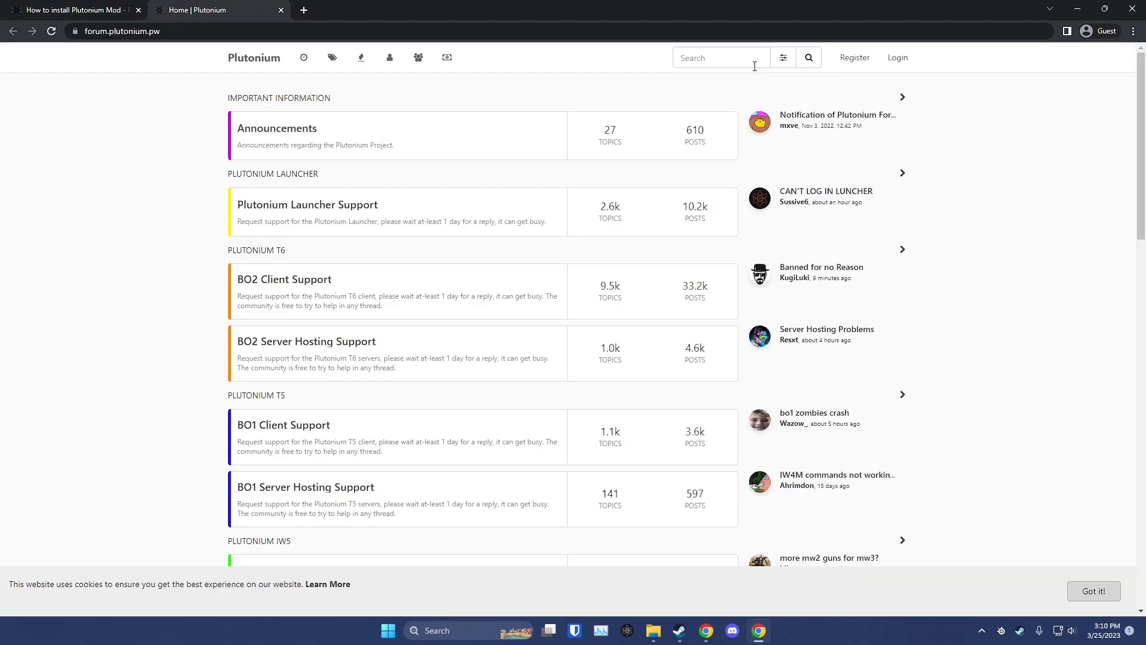
click(855, 58)
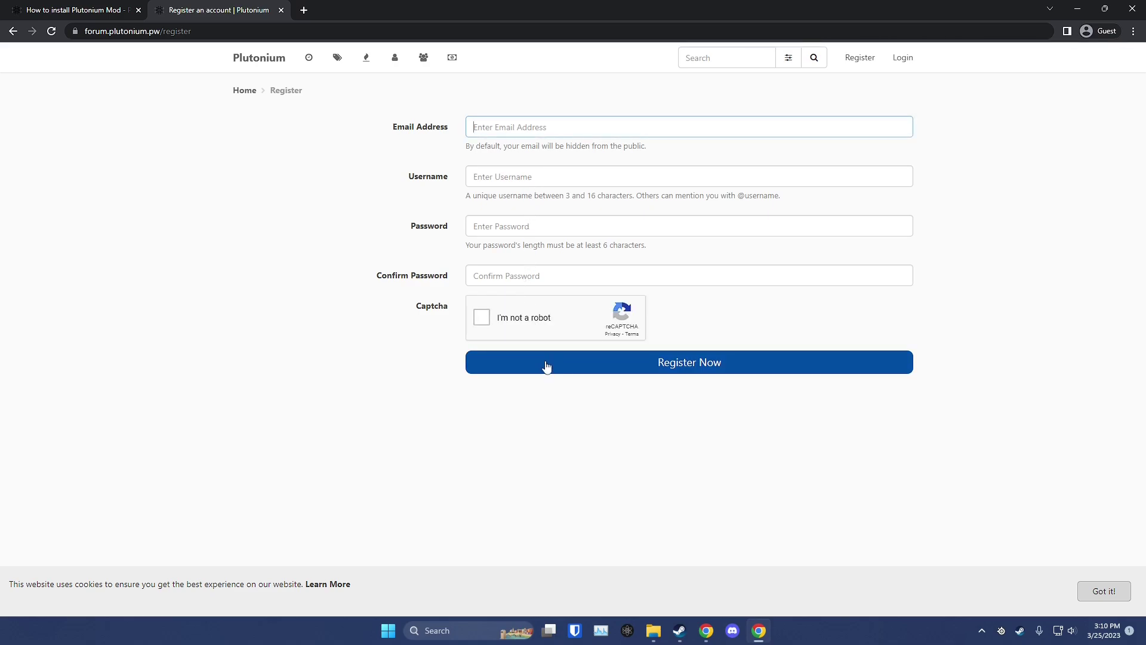
Step: Switch to File Explorer, create a folder named Games on the HDD (D:) drive and open the Games folder
click(653, 630)
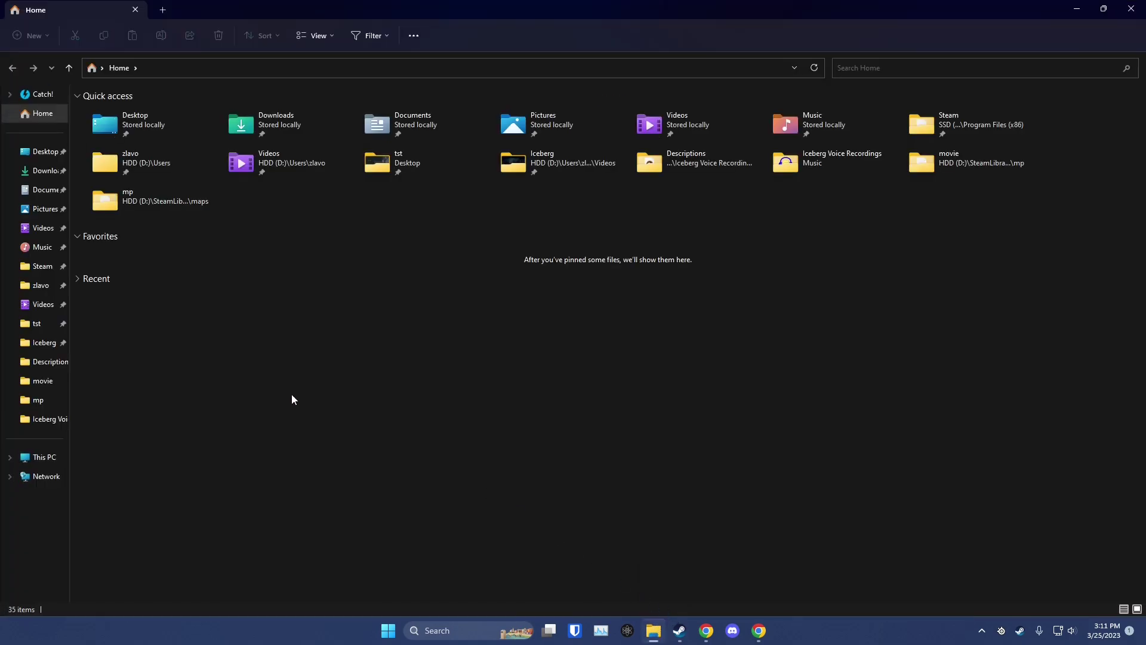
click(42, 465)
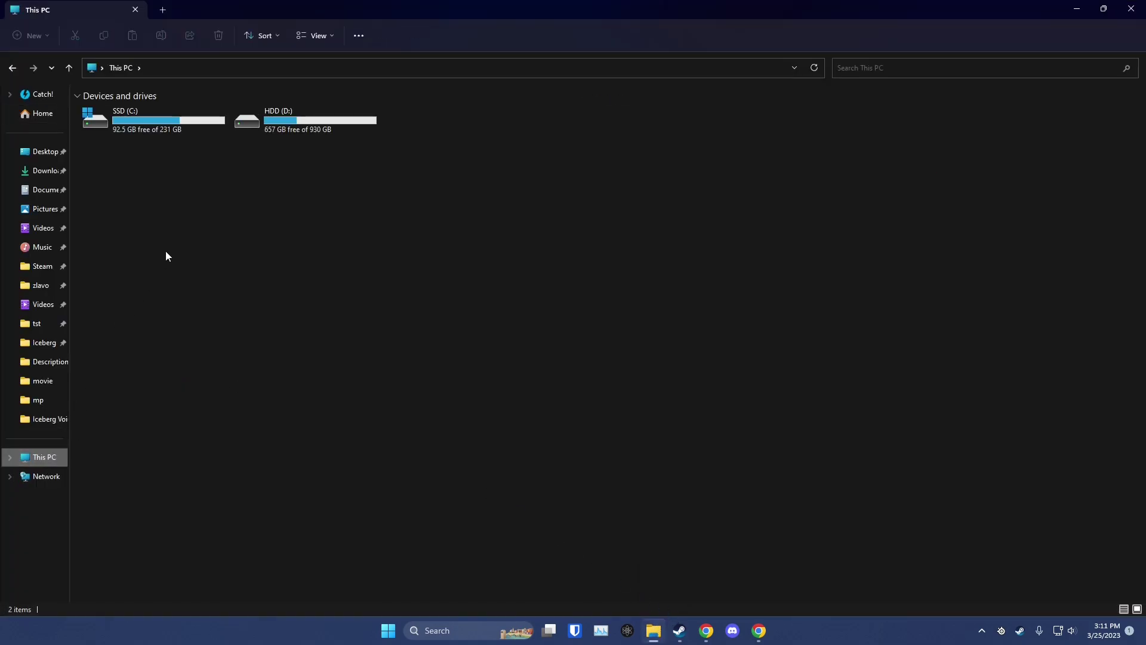
click(284, 123)
double_click(284, 123)
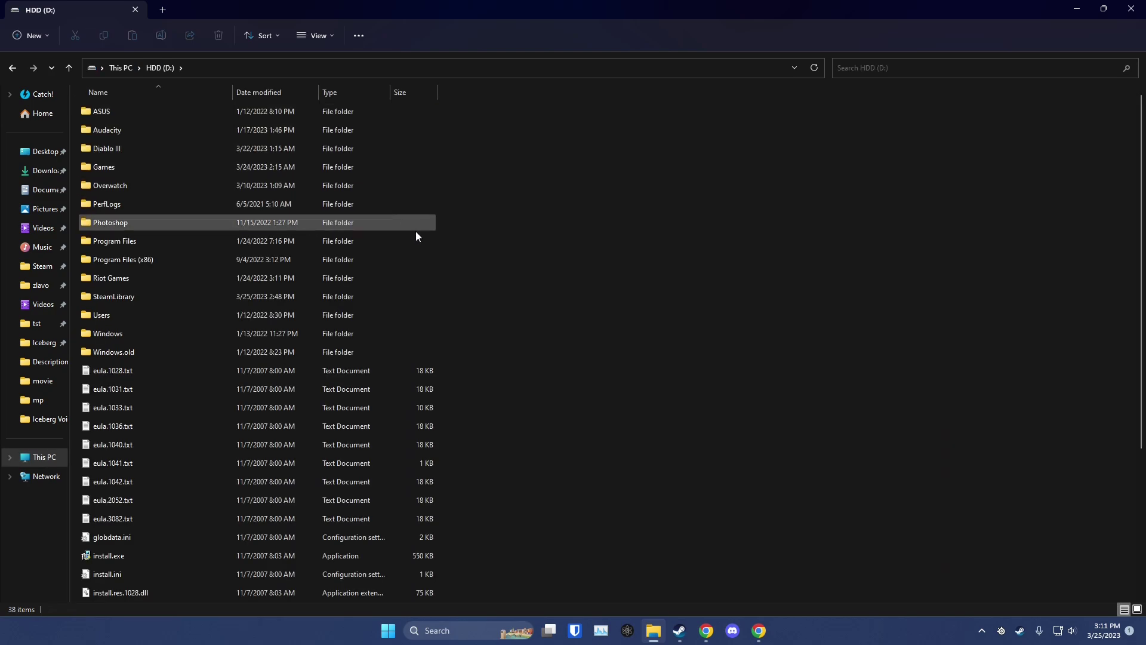
right_click(497, 286)
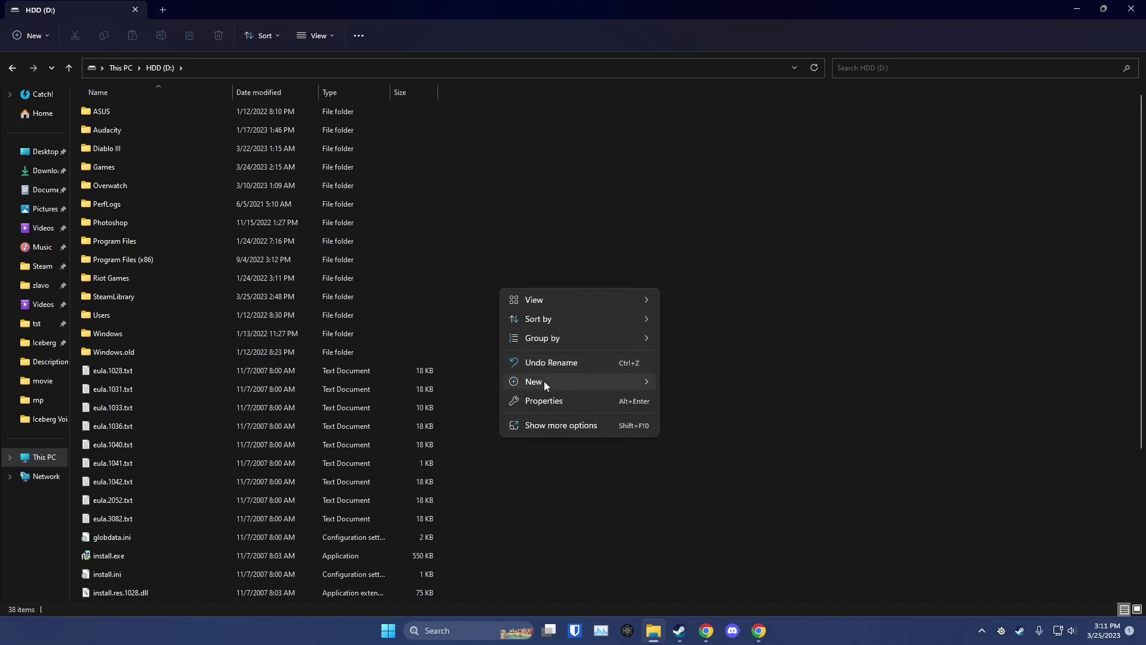
mouse_move(544, 381)
click(682, 379)
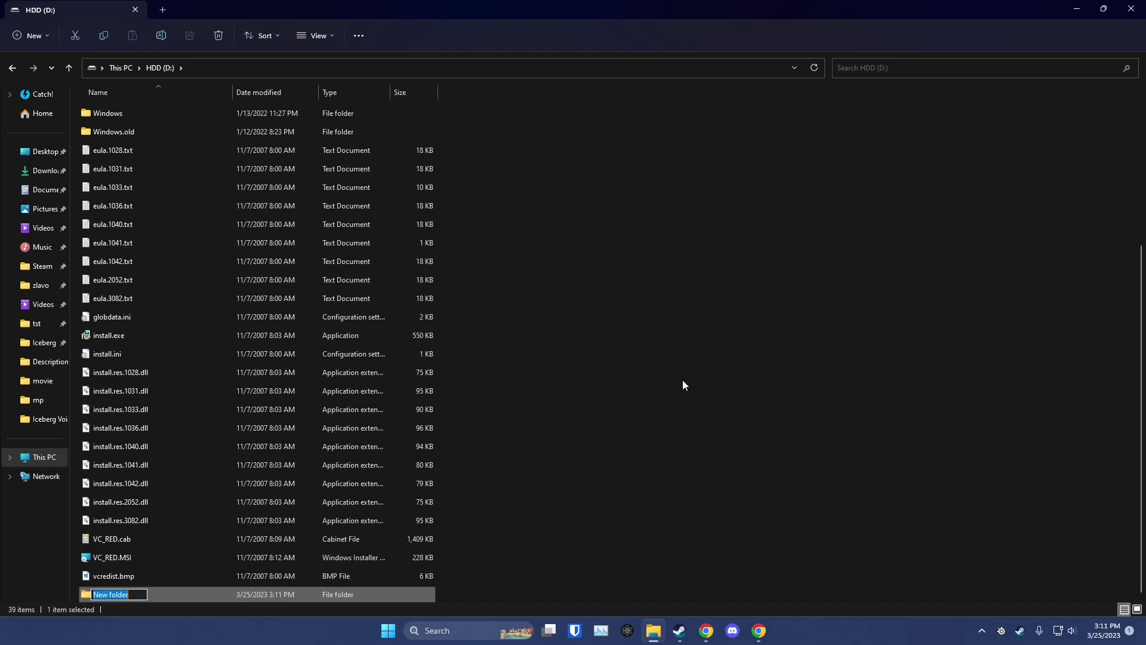
text(Games)
key(Return)
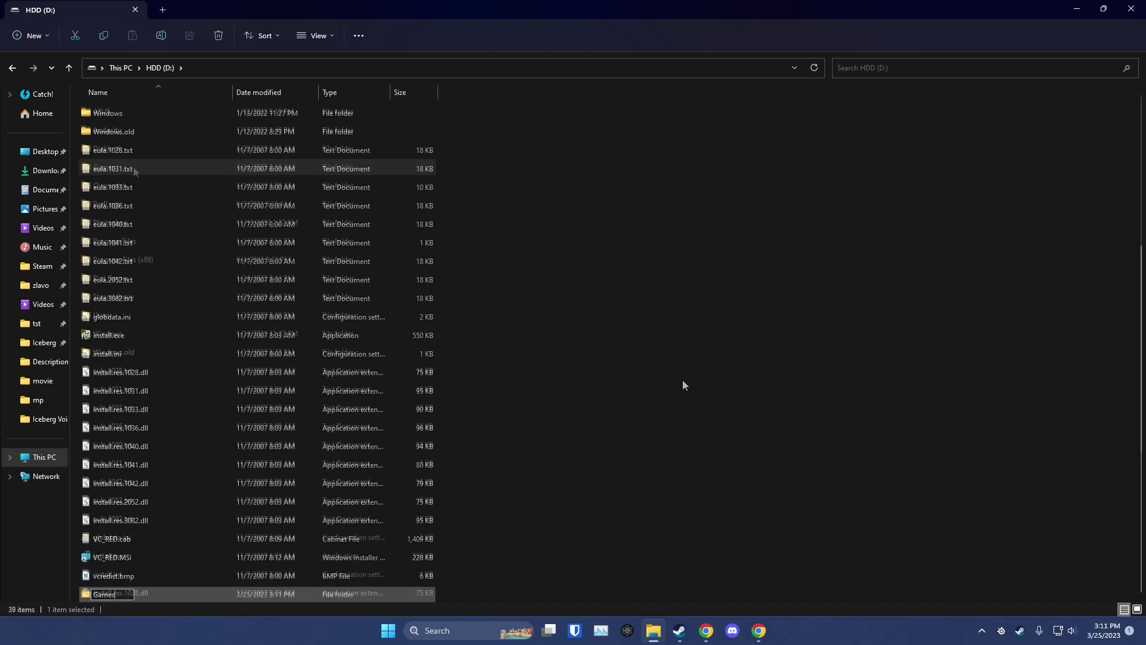
double_click(134, 168)
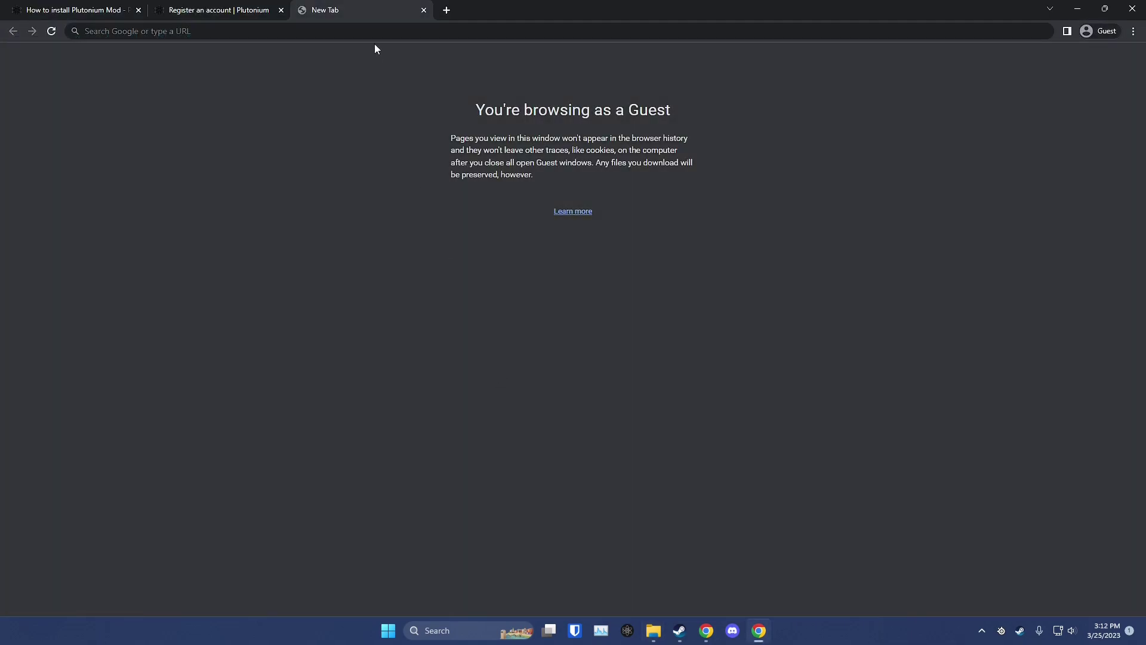
click(372, 31)
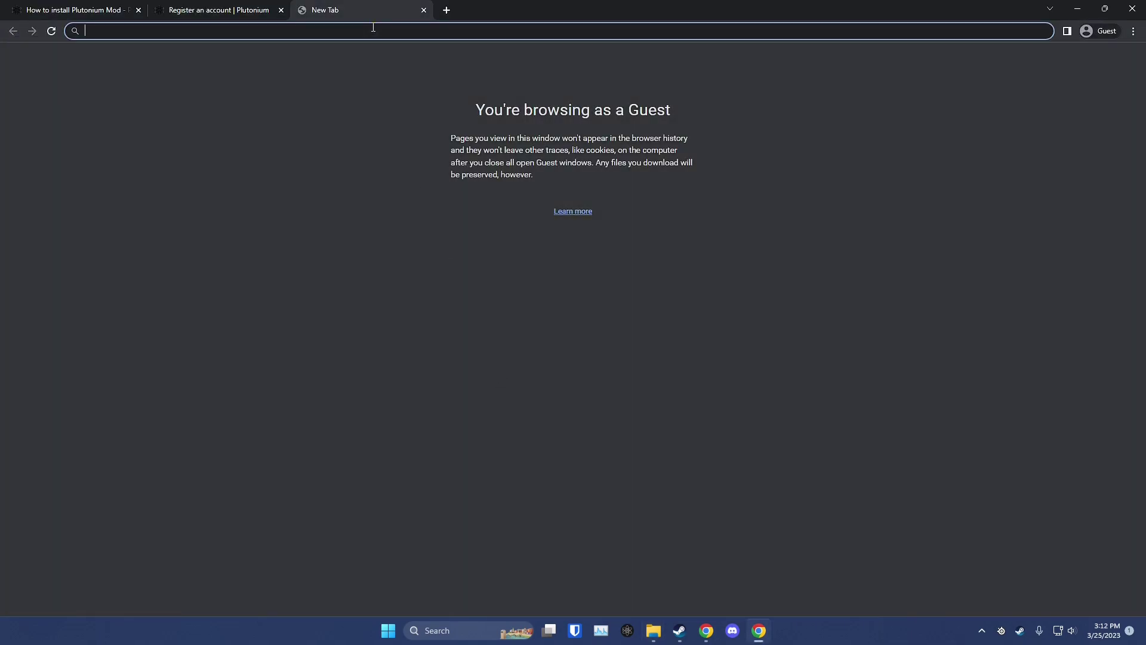
text(https://www.fosshub.com/qBittorrent.html)
key(Return)
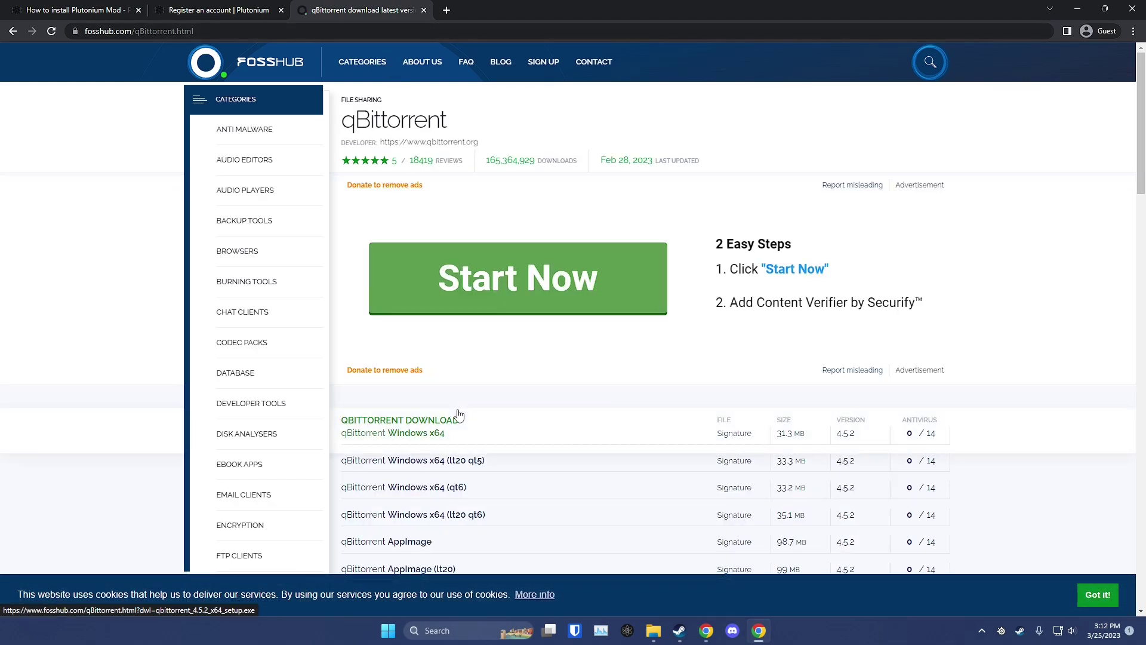
scroll(460, 412, down, 2)
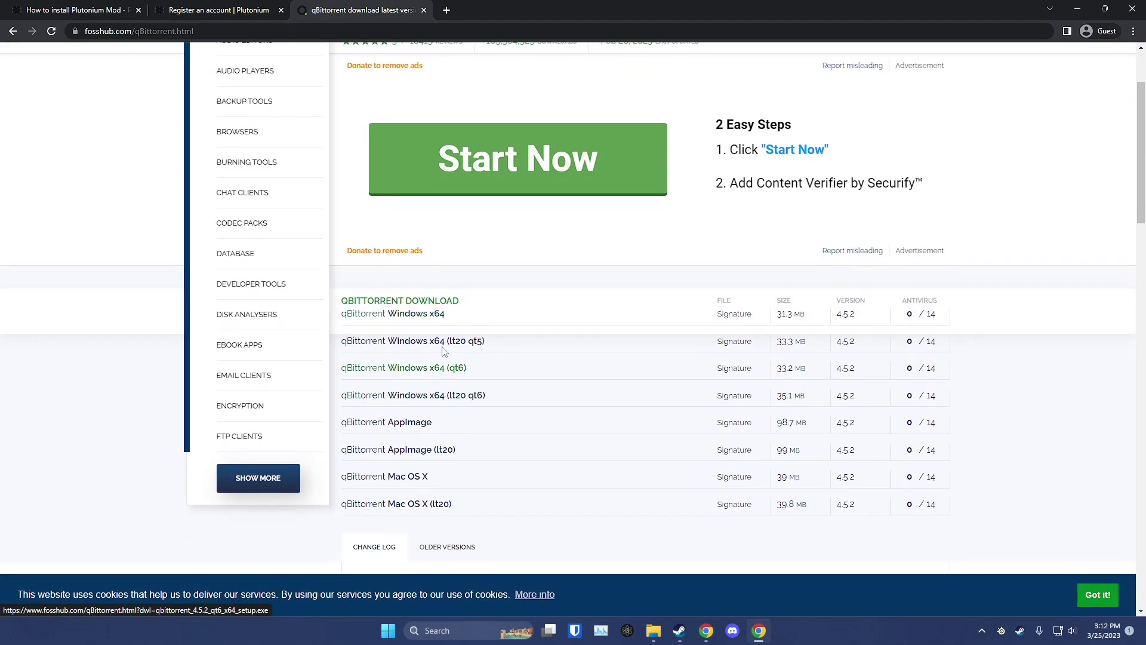
click(424, 315)
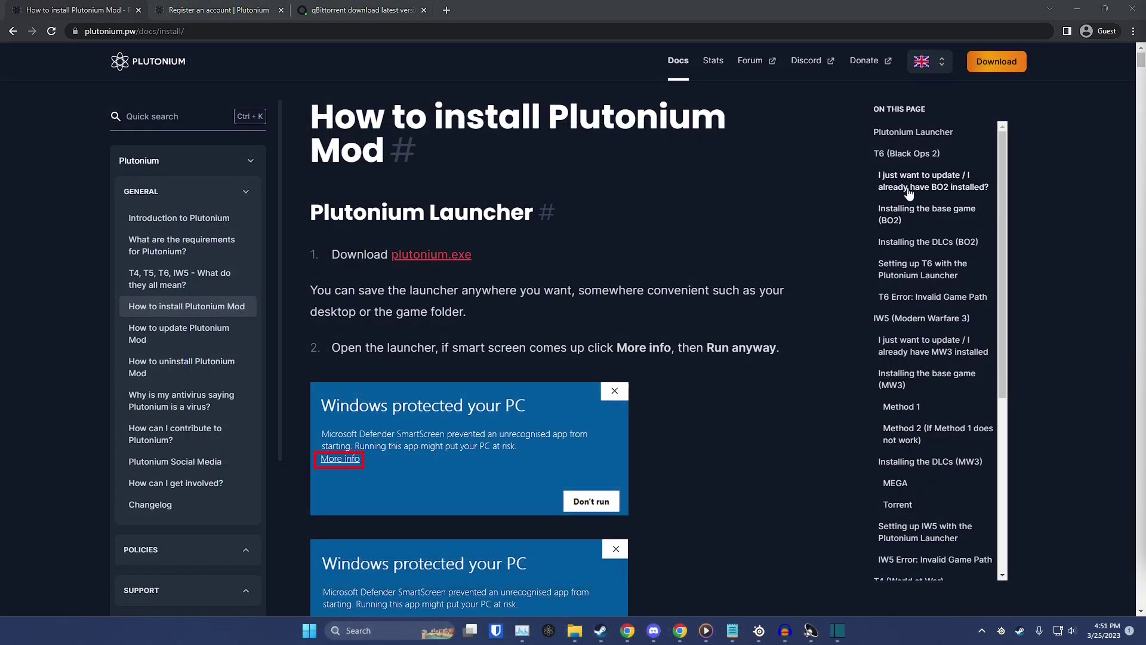
Step: Read the "Installing the base game (BO2)" section of the Plutonium install guide
click(901, 215)
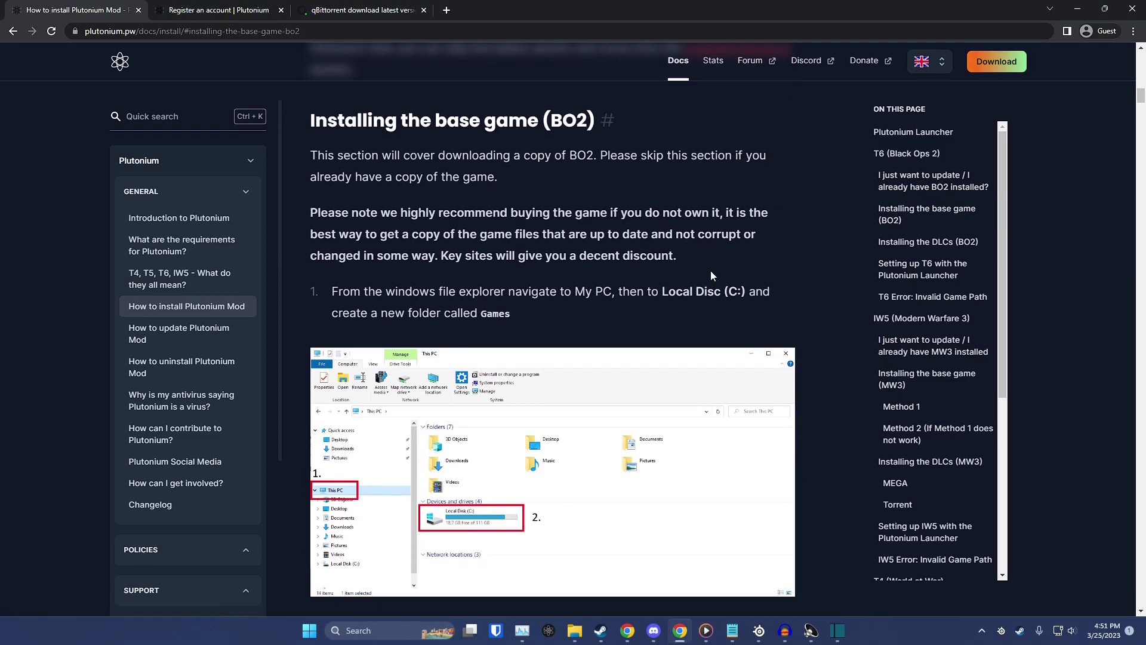
scroll(662, 349, down, 15)
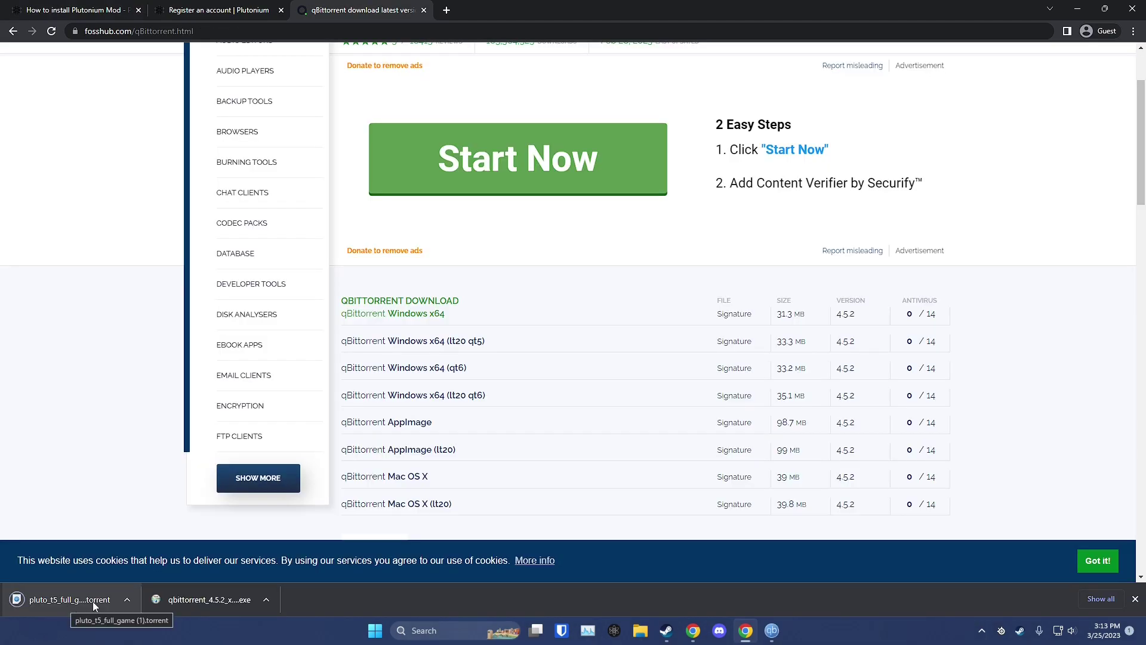
Step: Switch to qBittorrent and add the downloaded pluto_t5_full_game torrent with D:\Games as its save location
click(771, 631)
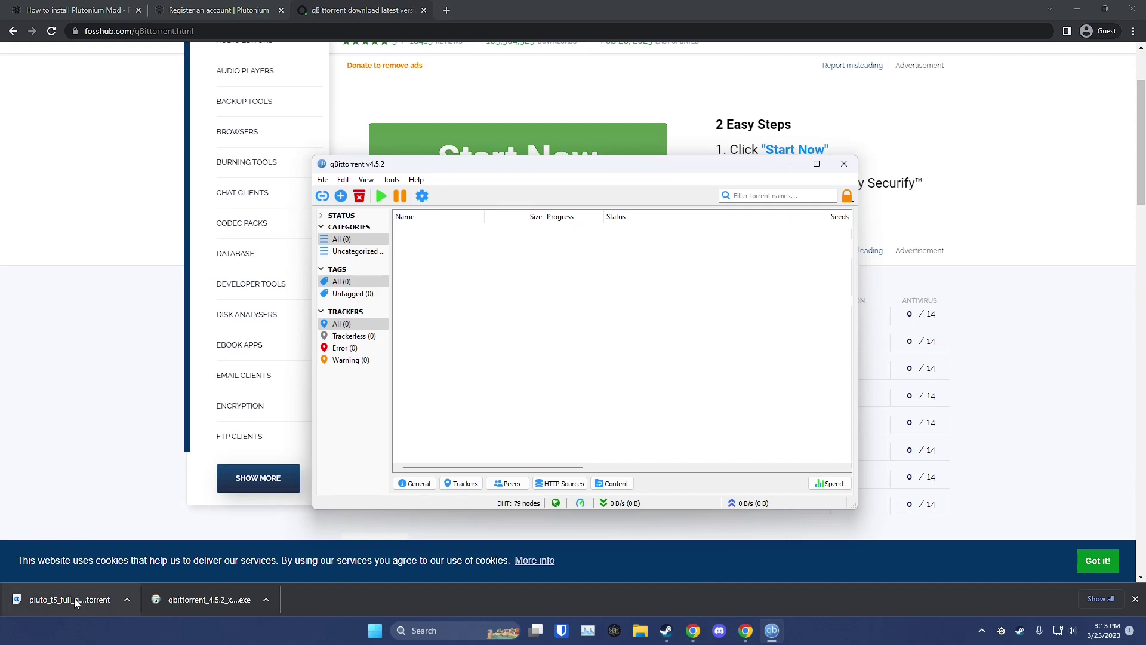
drag(66, 599, 496, 261)
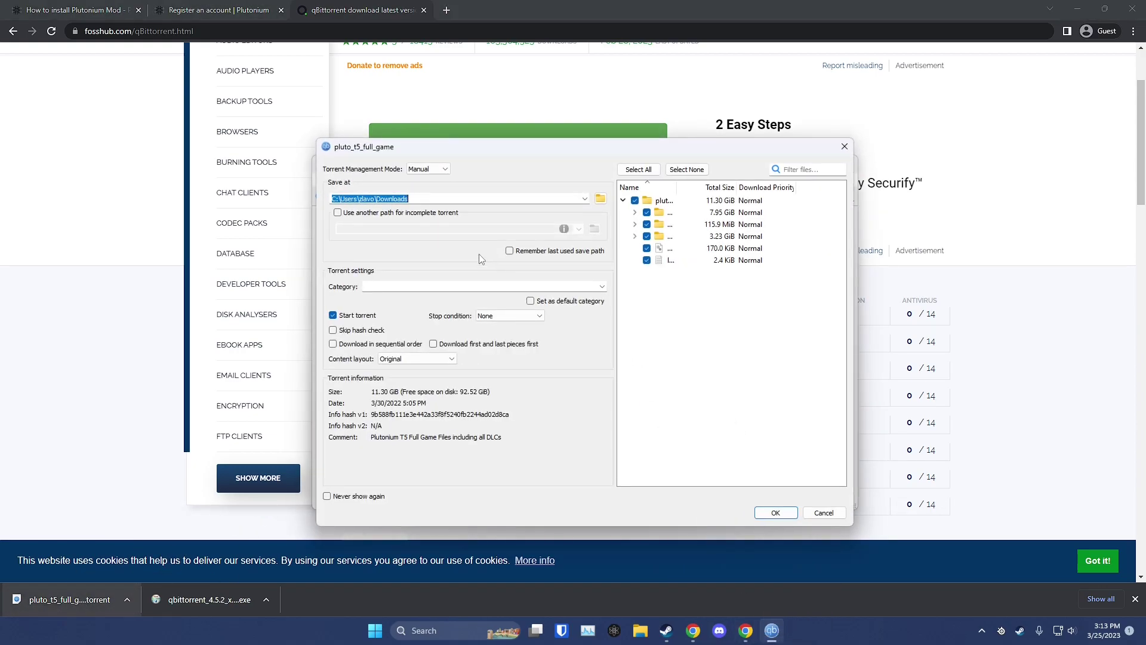
click(601, 199)
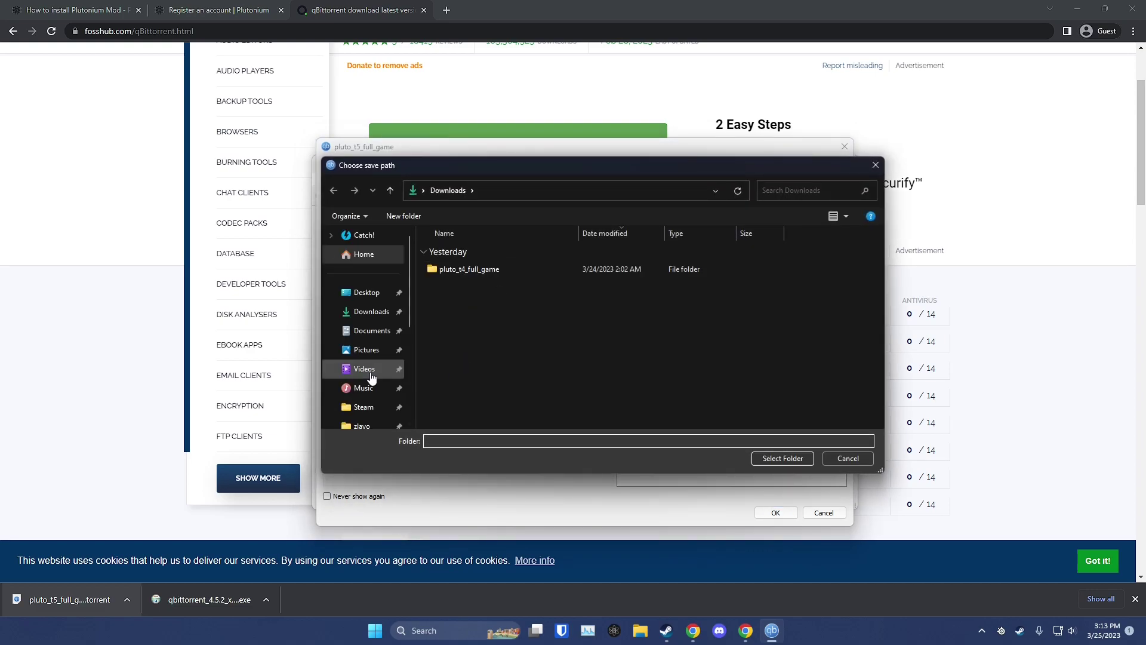
scroll(345, 378, down, 5)
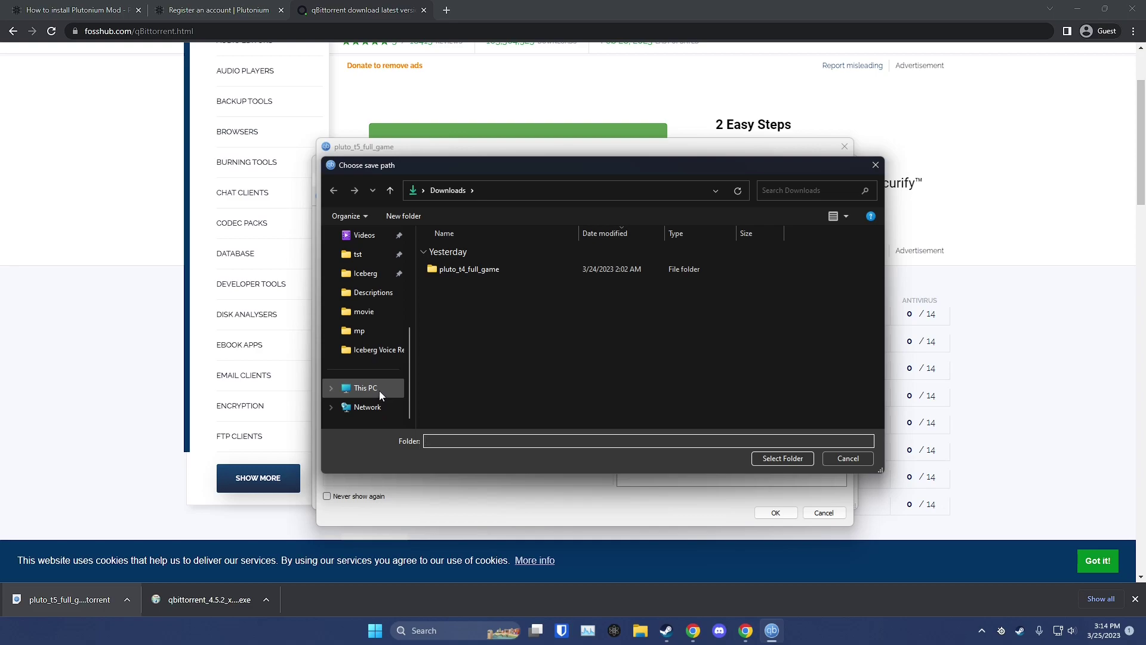
click(375, 396)
double_click(641, 263)
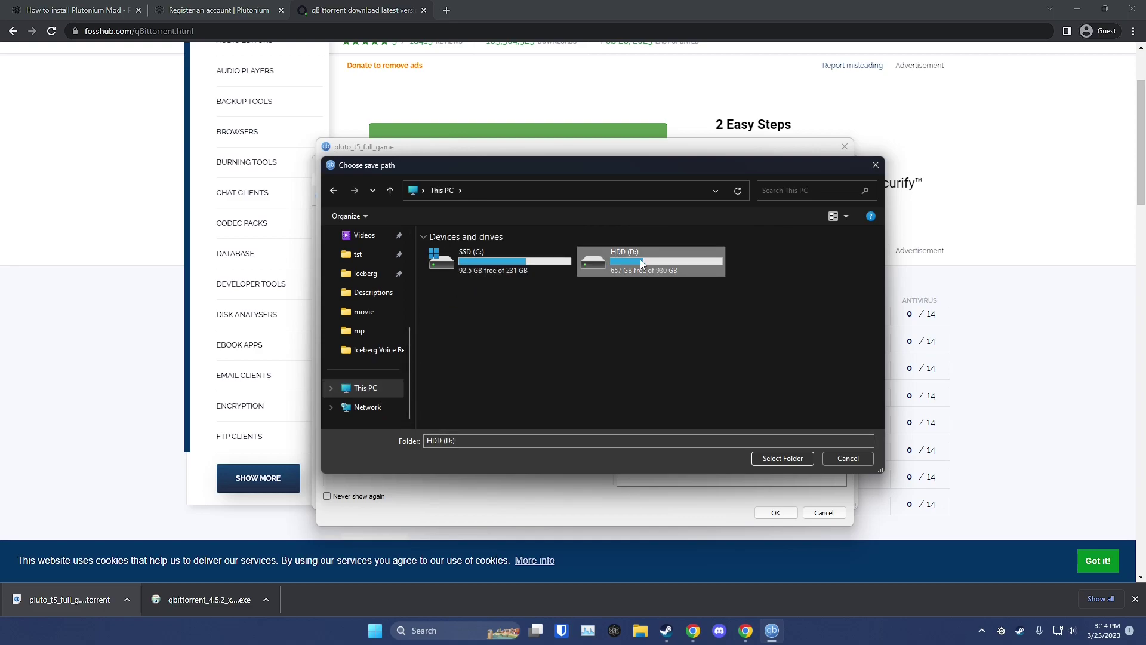
click(493, 309)
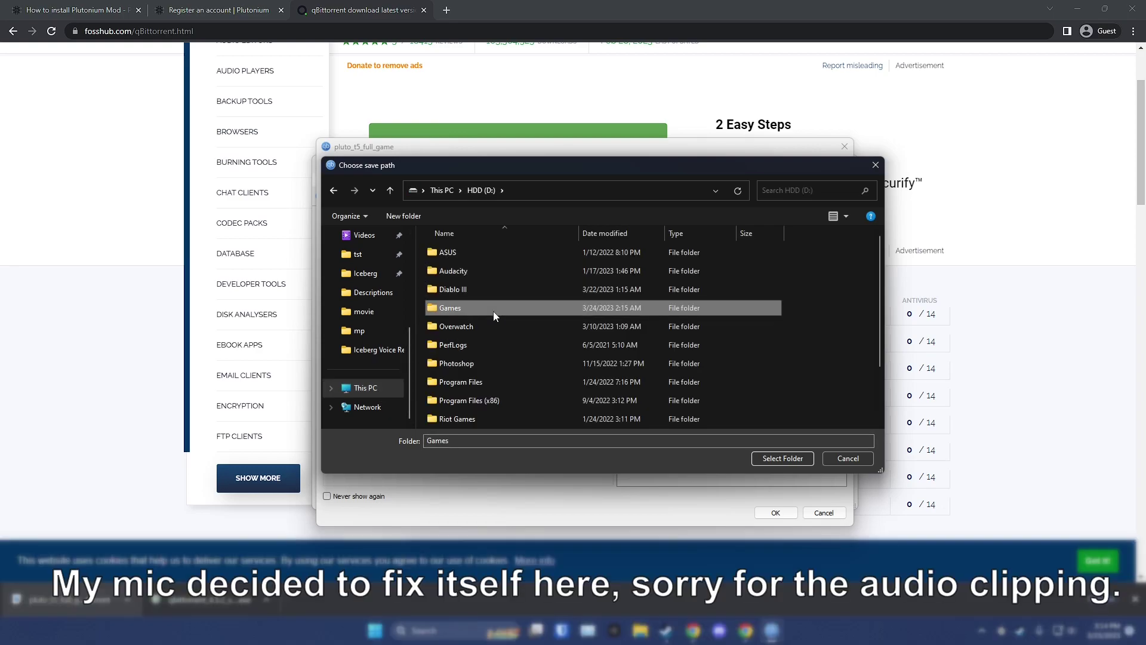
click(789, 458)
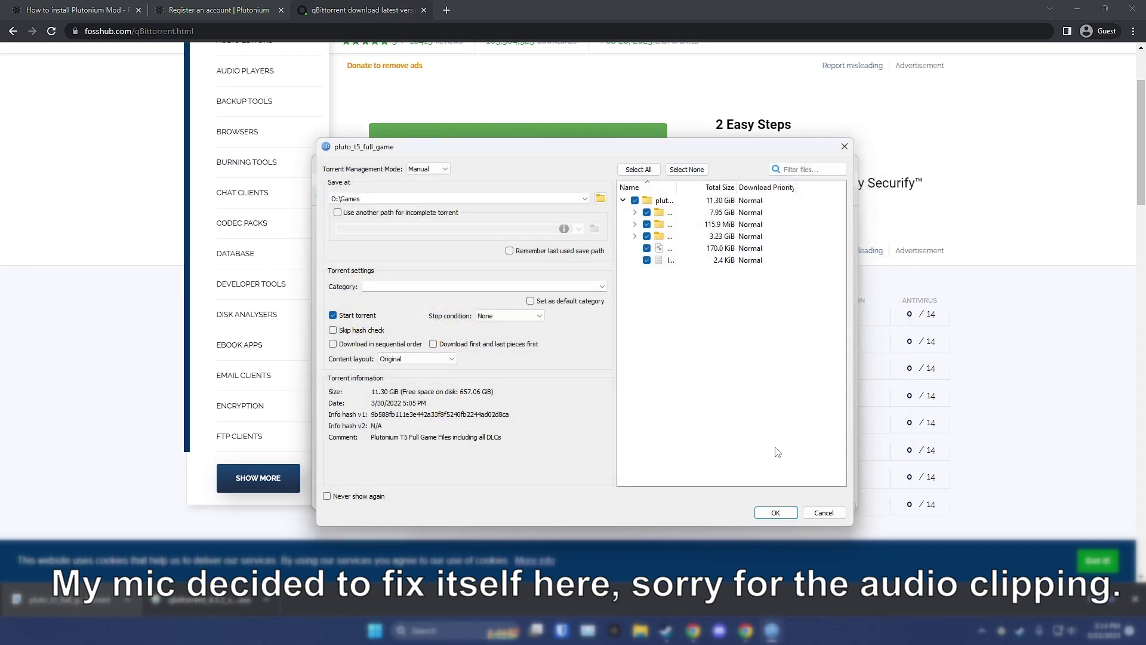
click(776, 513)
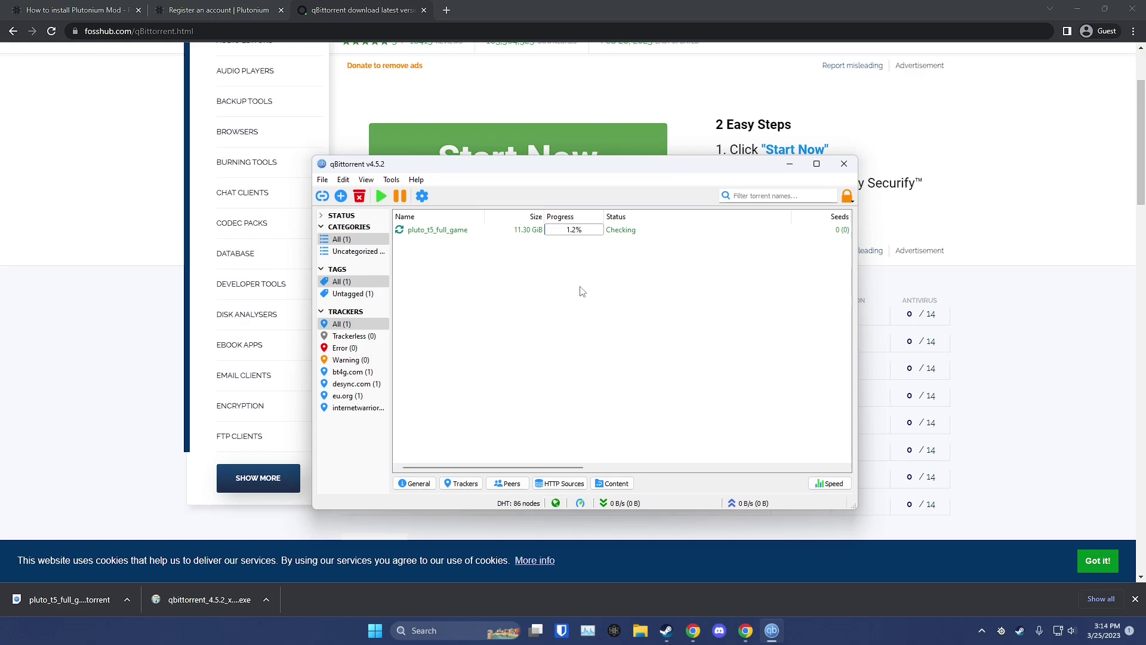
Step: Pause the pluto_t5_full_game torrent in qBittorrent
right_click(618, 232)
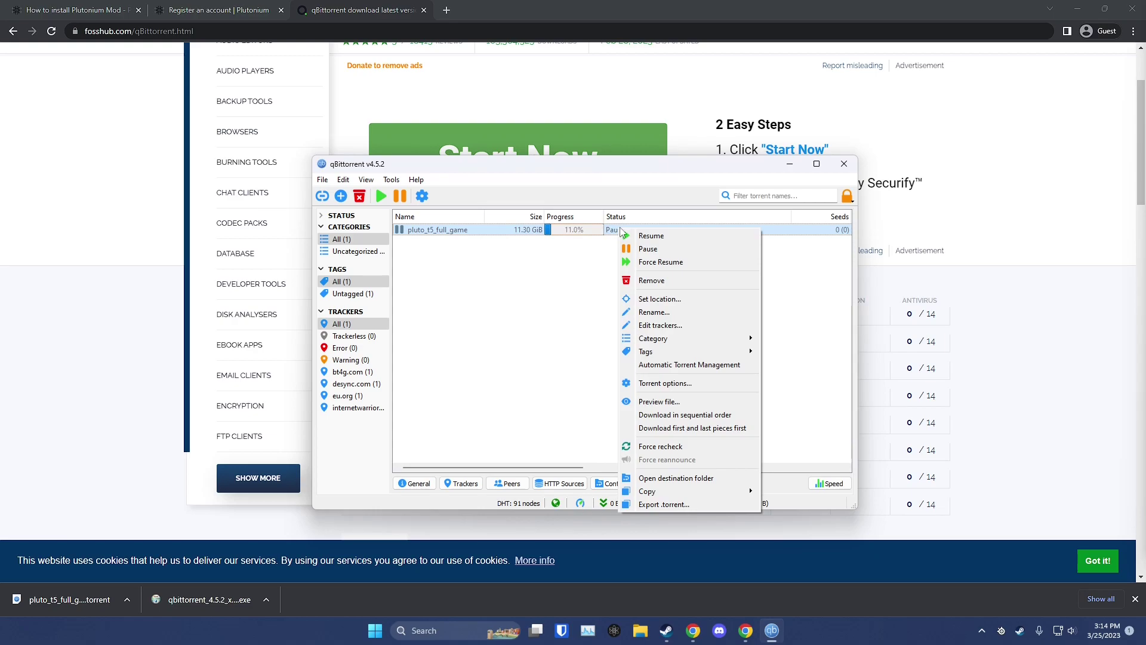
click(648, 249)
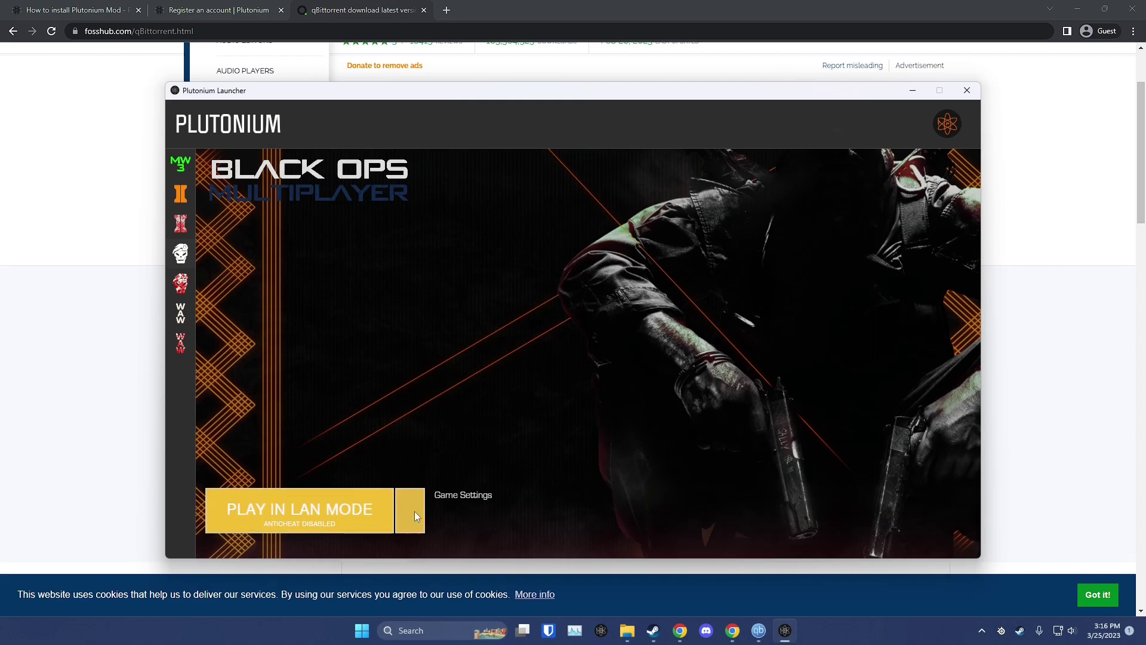
Step: In the Plutonium Launcher's T5 Multiplayer game settings, set the game path to the D:\Games\pluto_t5_full_game folder
click(463, 499)
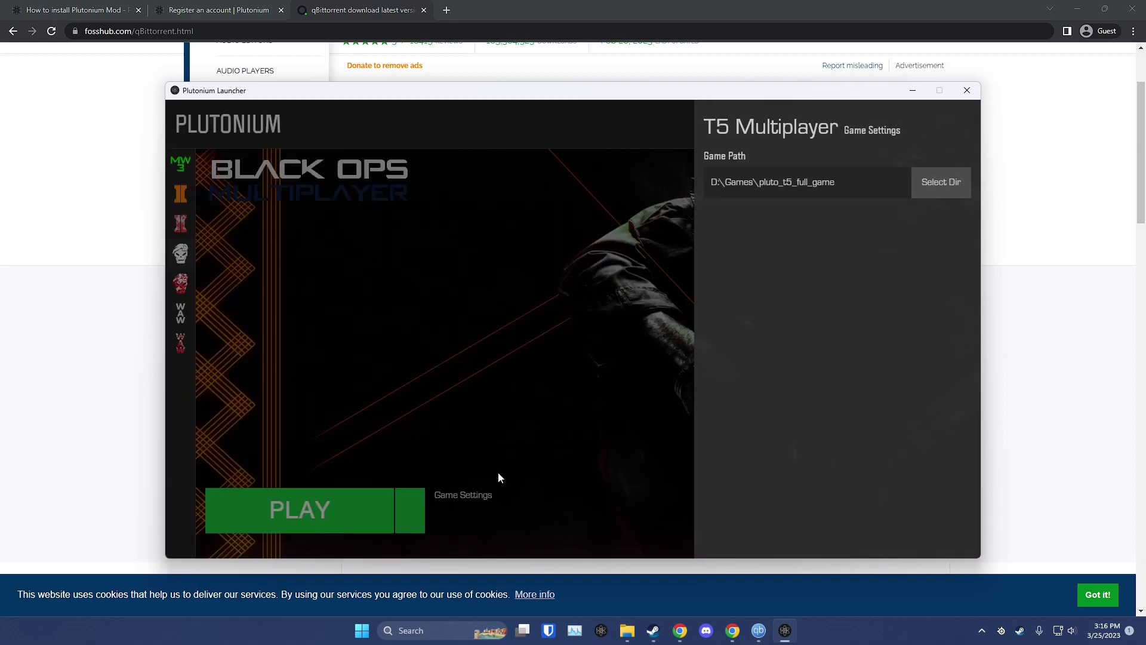
click(942, 179)
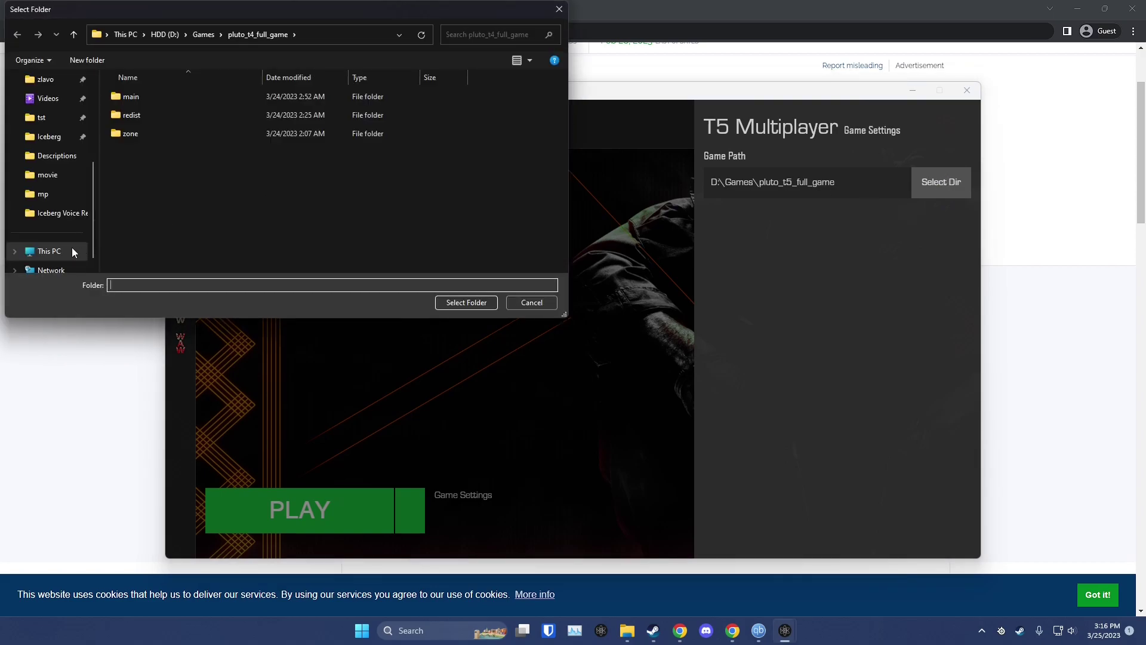
scroll(60, 250, down, 1)
click(66, 241)
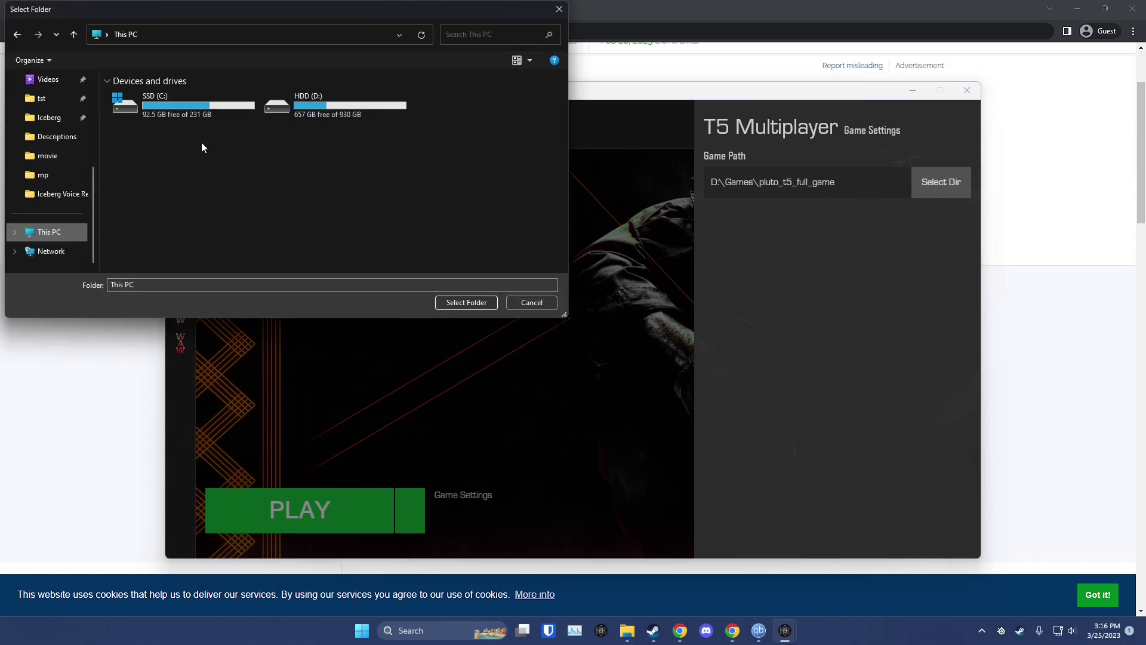
double_click(325, 99)
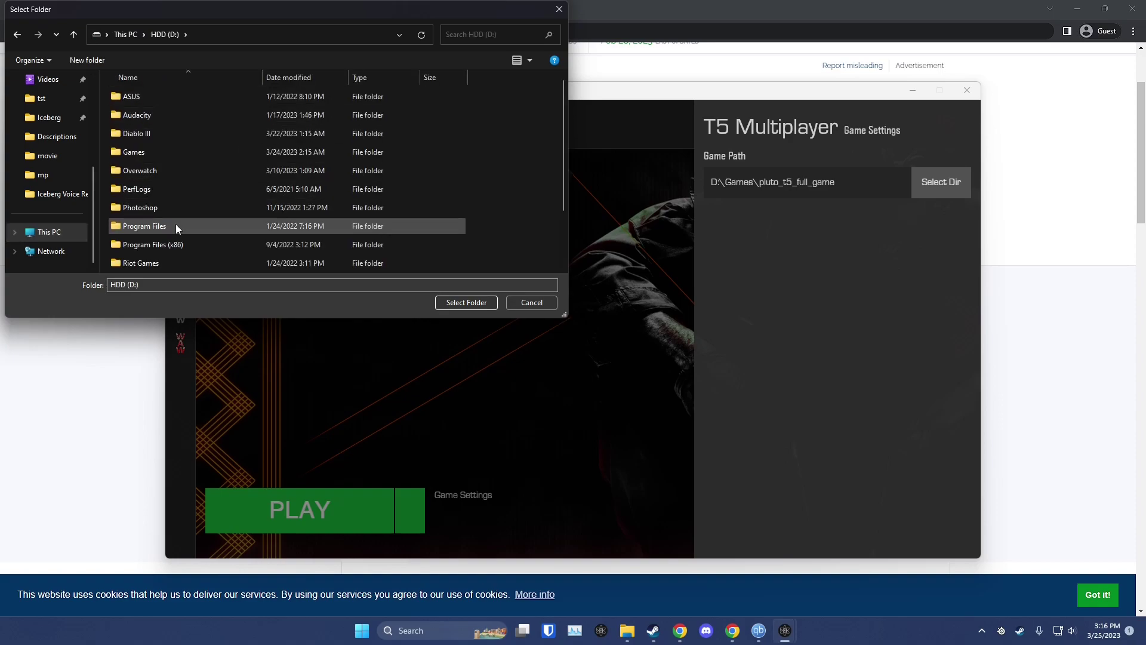
click(158, 155)
double_click(156, 155)
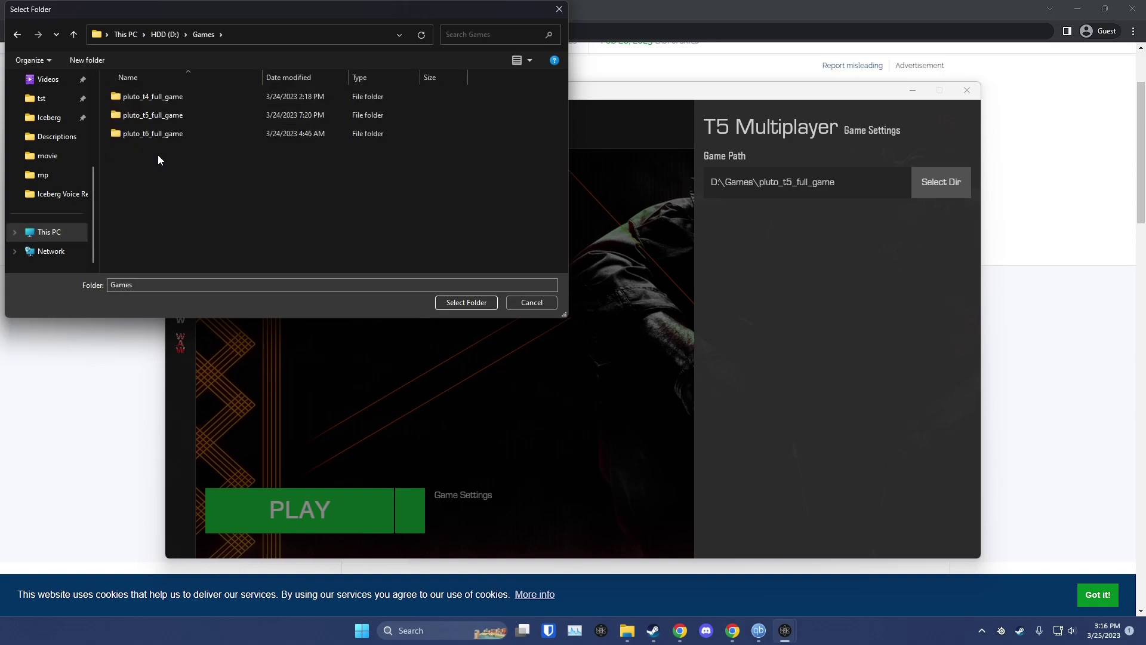
click(152, 116)
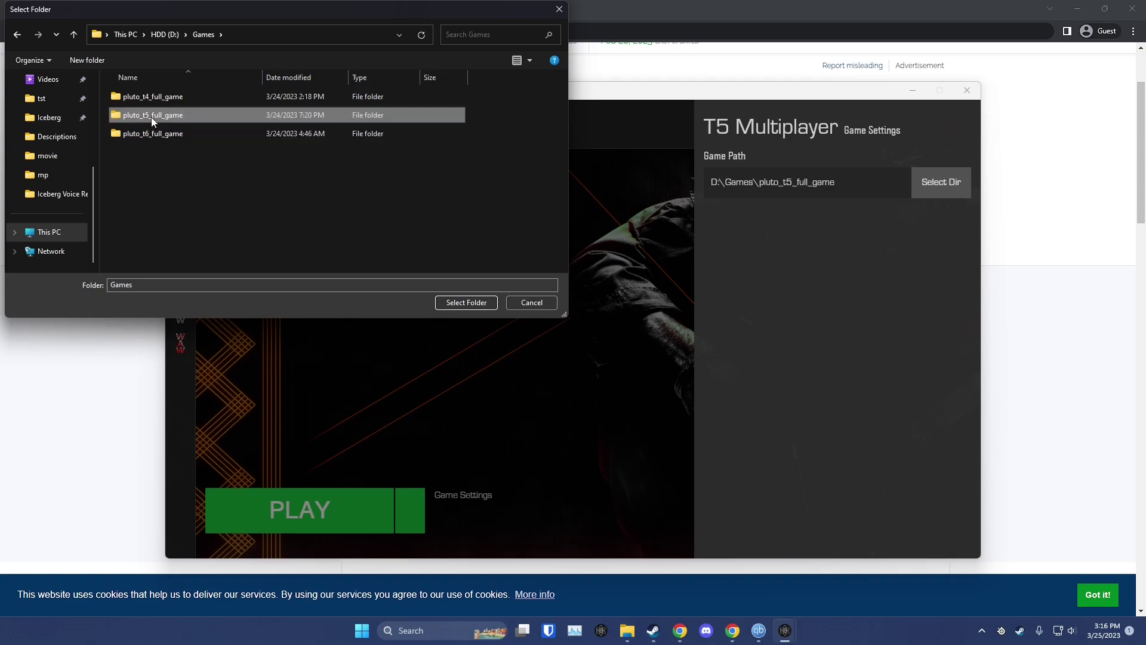
click(465, 302)
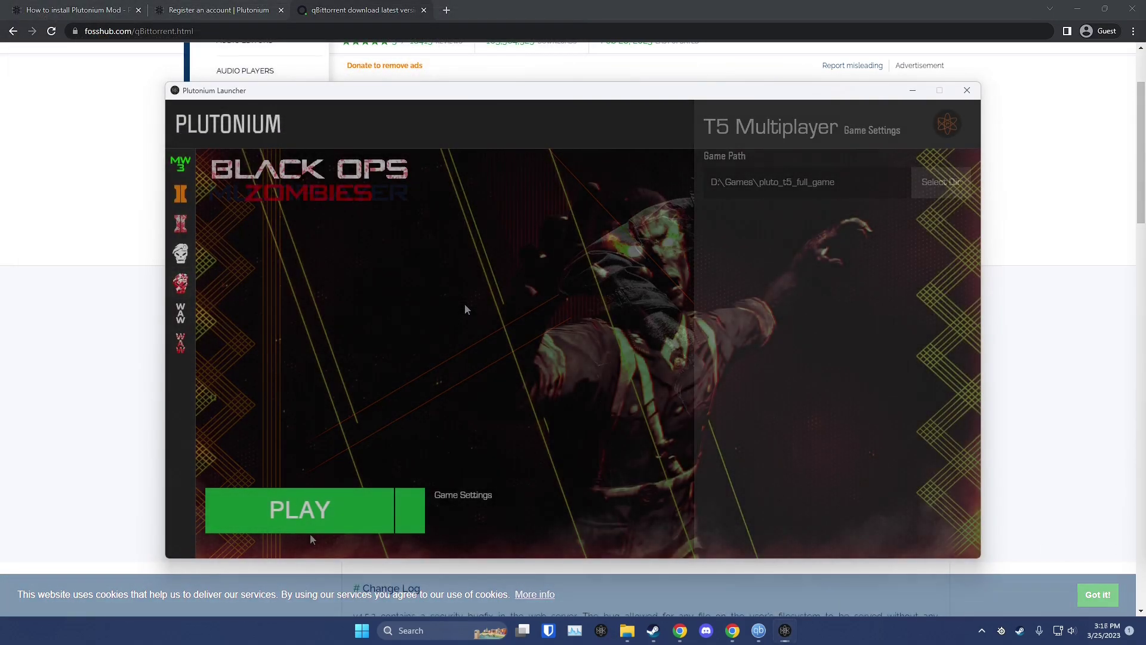
Step: Launch Black Ops Zombies from the Plutonium Launcher
click(309, 515)
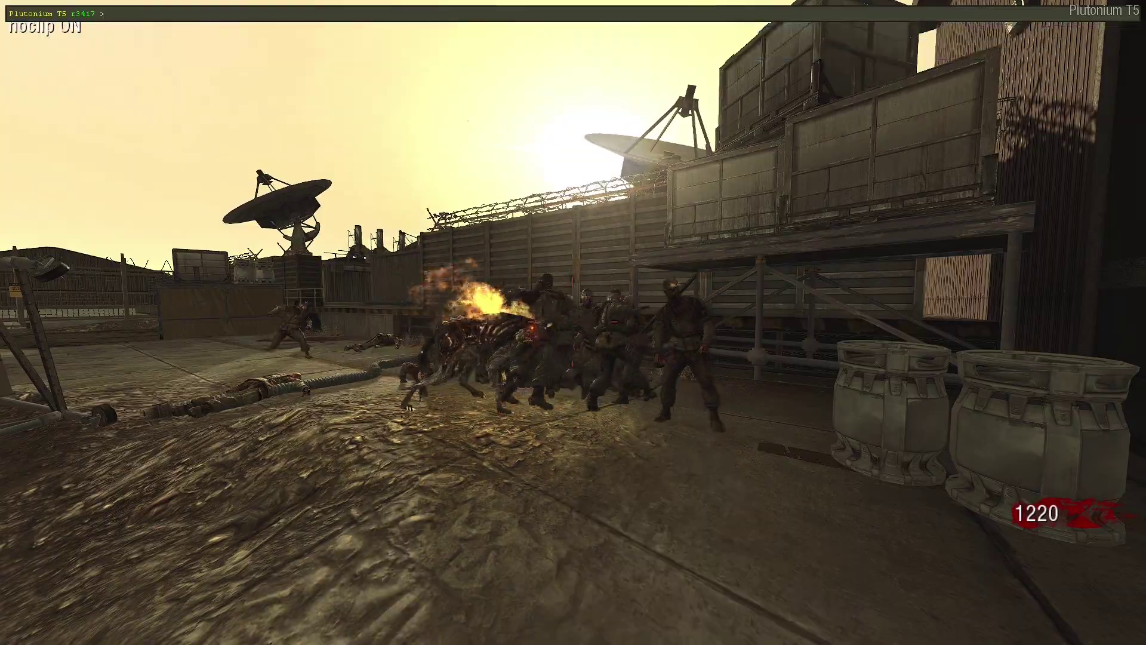
key(grave)
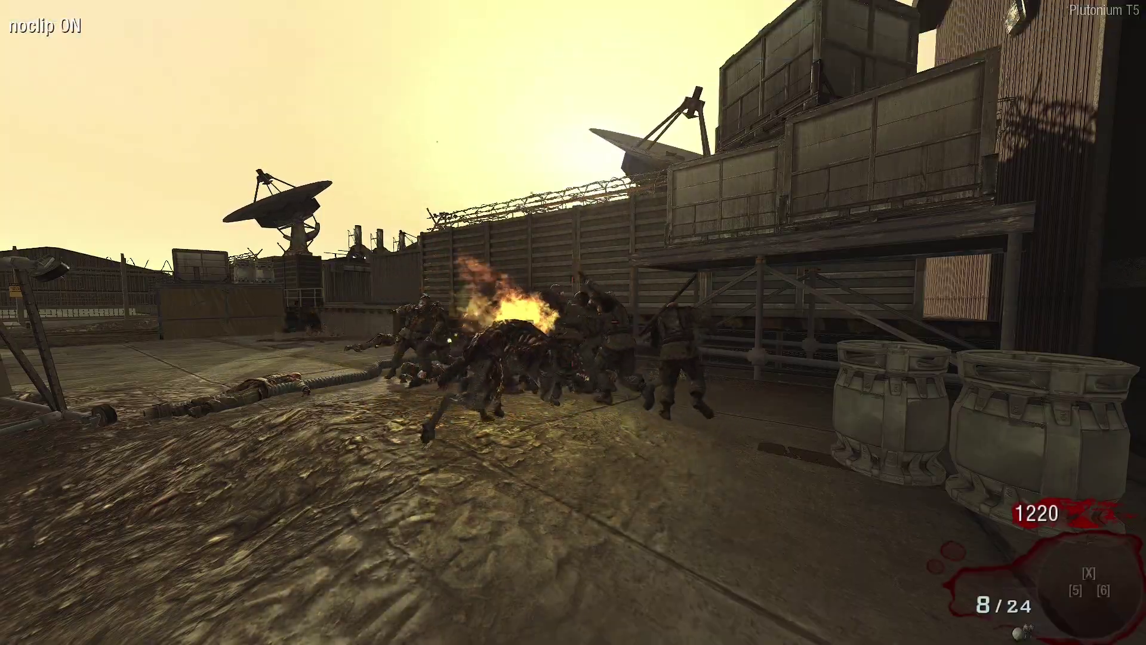
key(w)
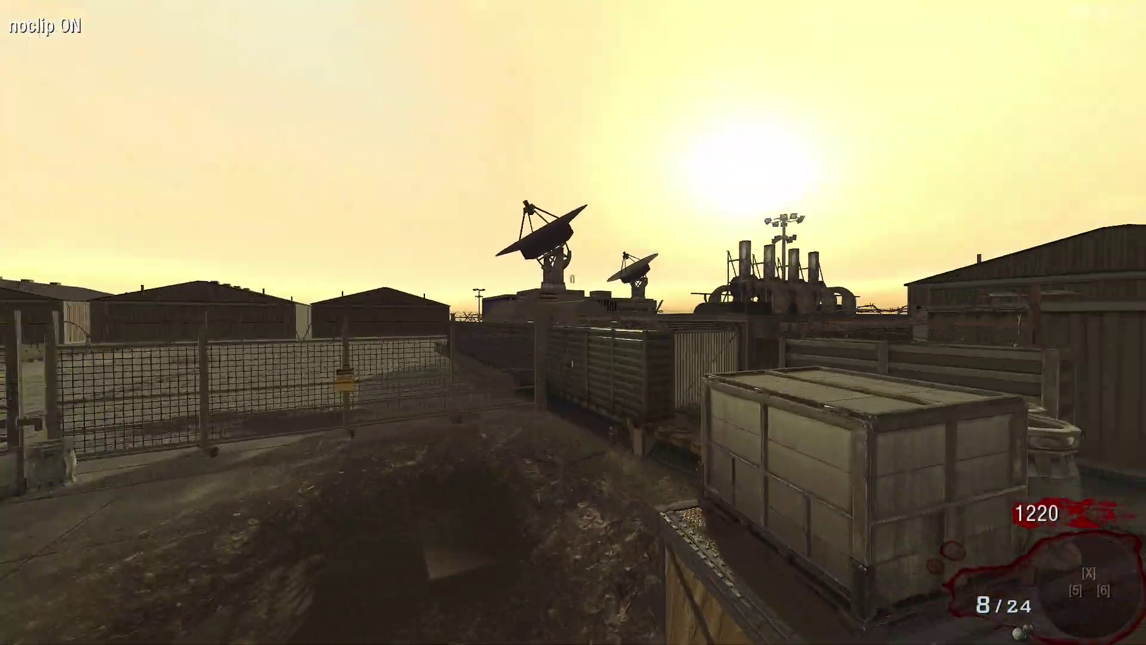
key(w)
key(w)
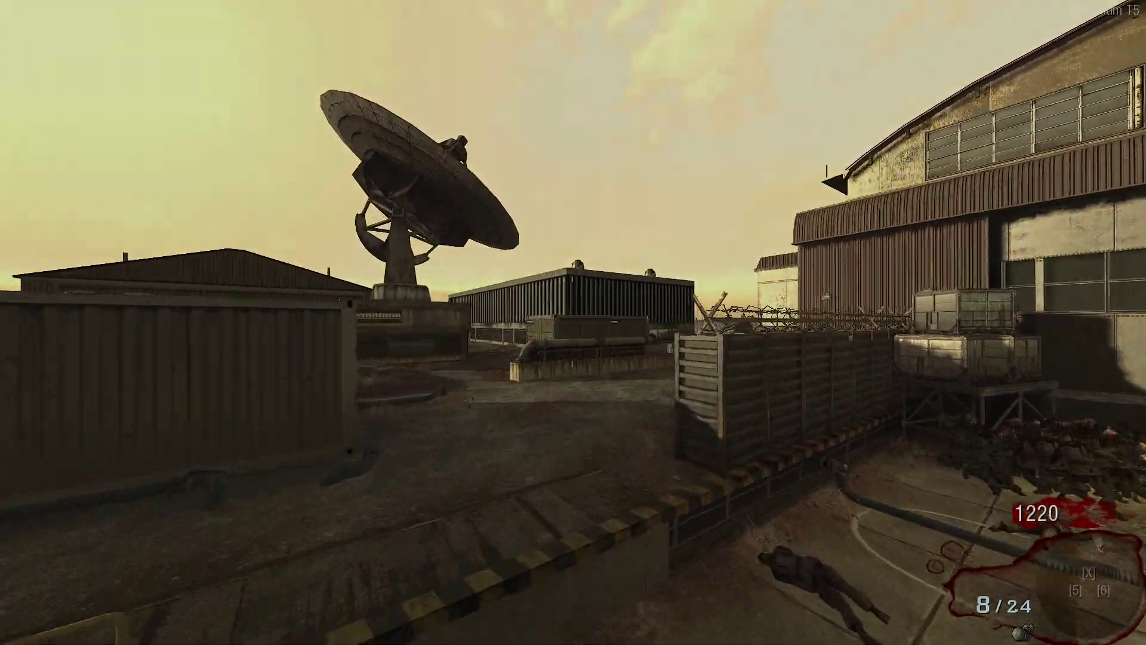